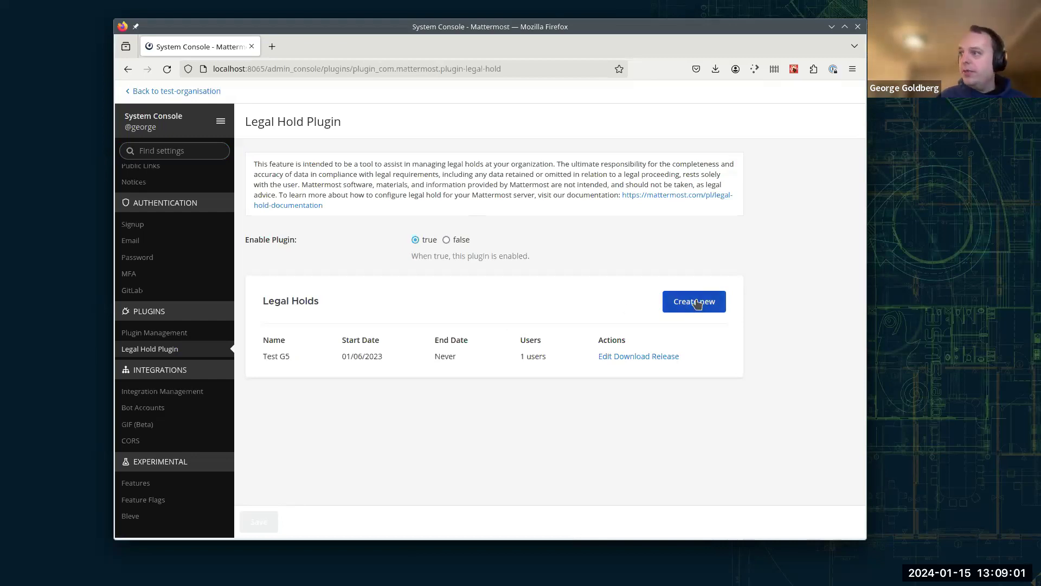
Start a new legal hold and name it "Demo Legal Hold".
{"action": "left_click", "coordinate": [697, 302]}
{"action": "left_click", "coordinate": [431, 187]}
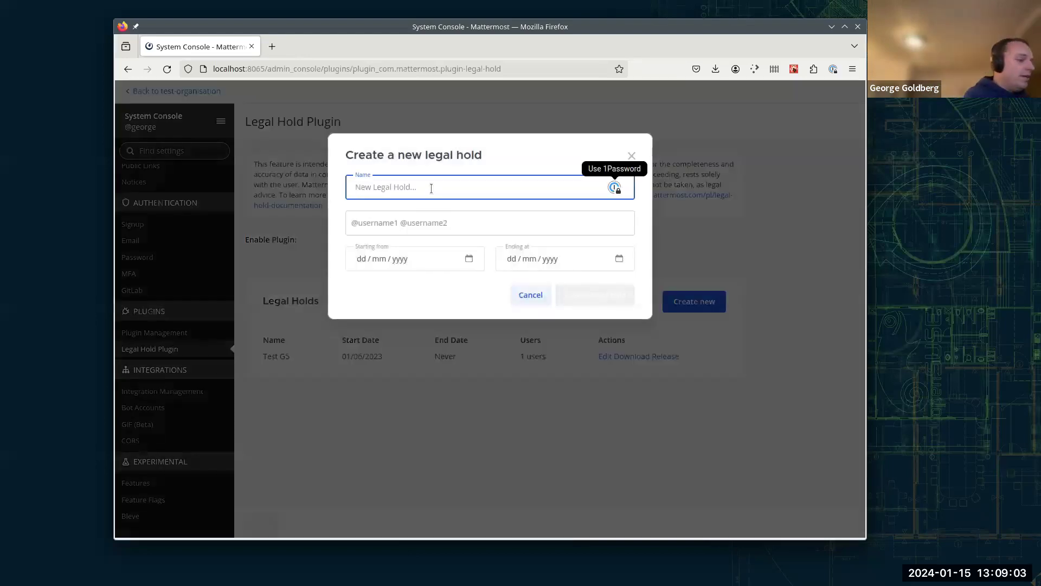
{"action": "type", "text": "Demo Legal "}
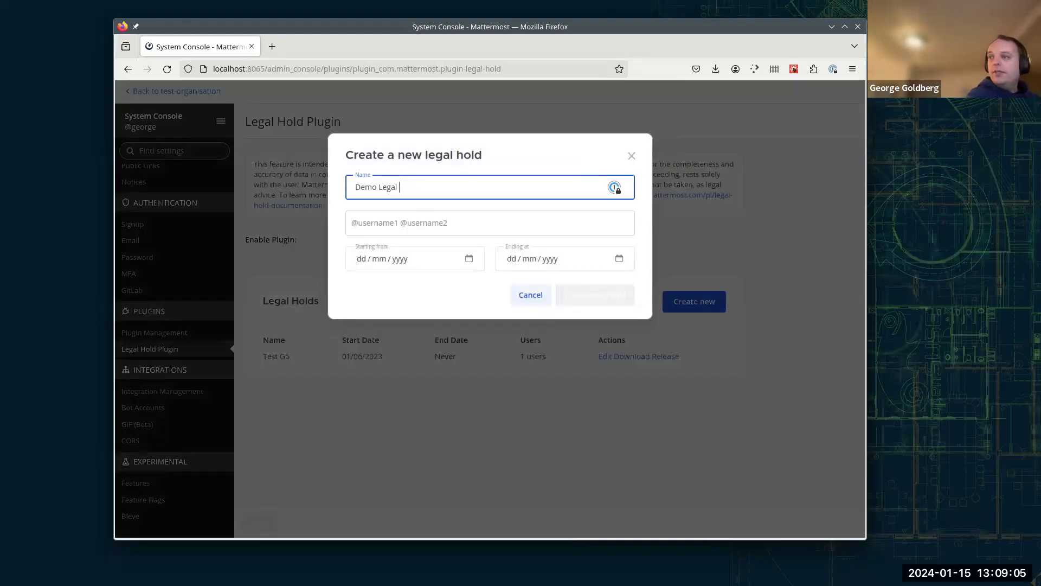
{"action": "type", "text": "Hold"}
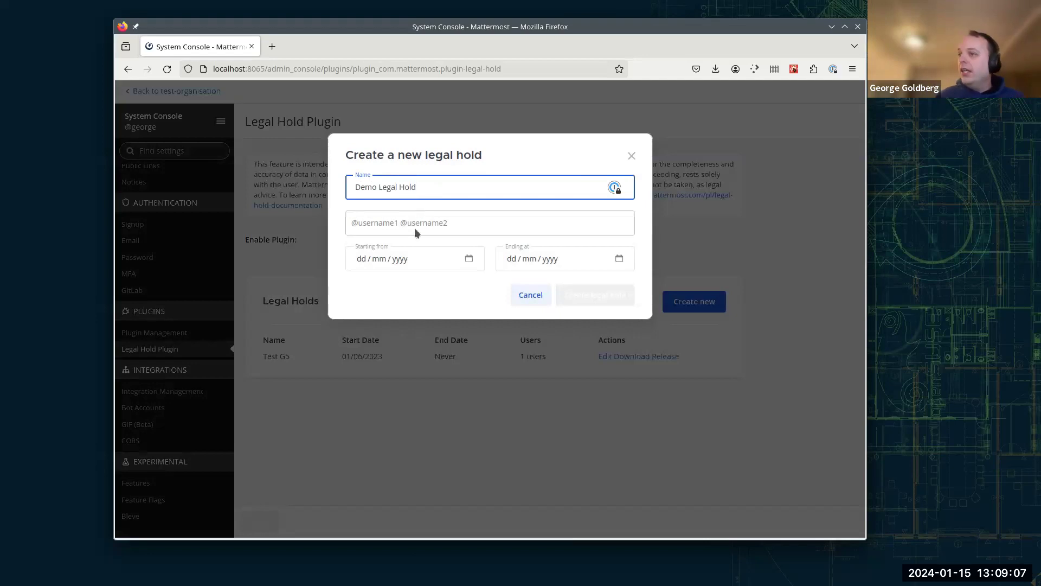
{"action": "left_click", "coordinate": [417, 232]}
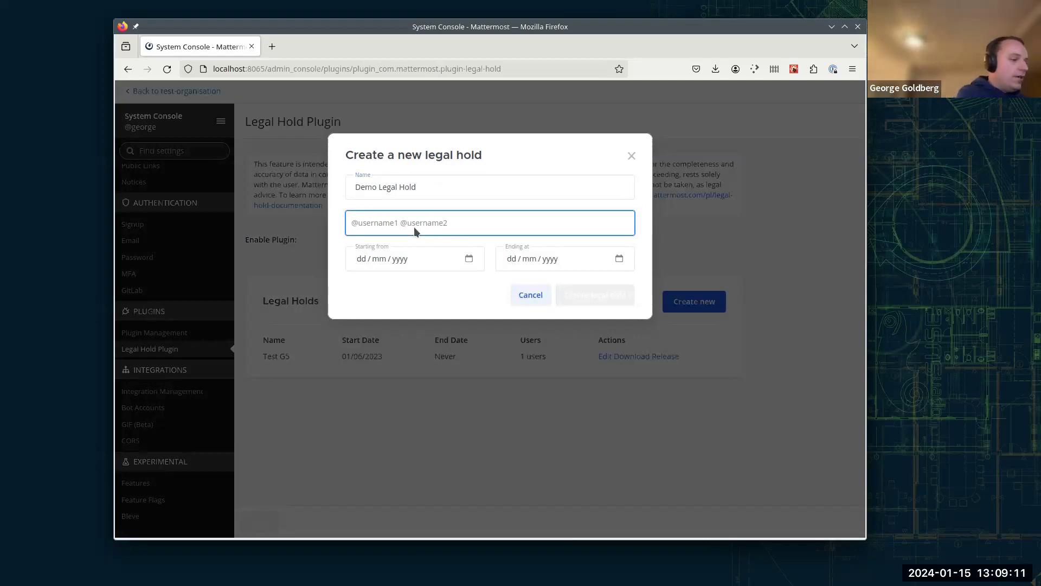
{"action": "type", "text": "@"}
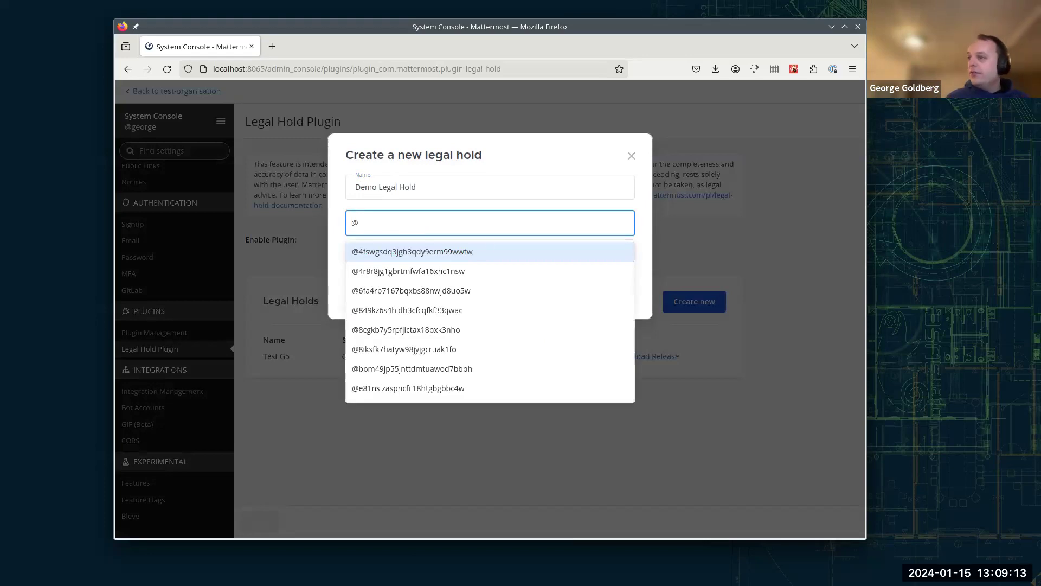
{"action": "left_click", "coordinate": [473, 310]}
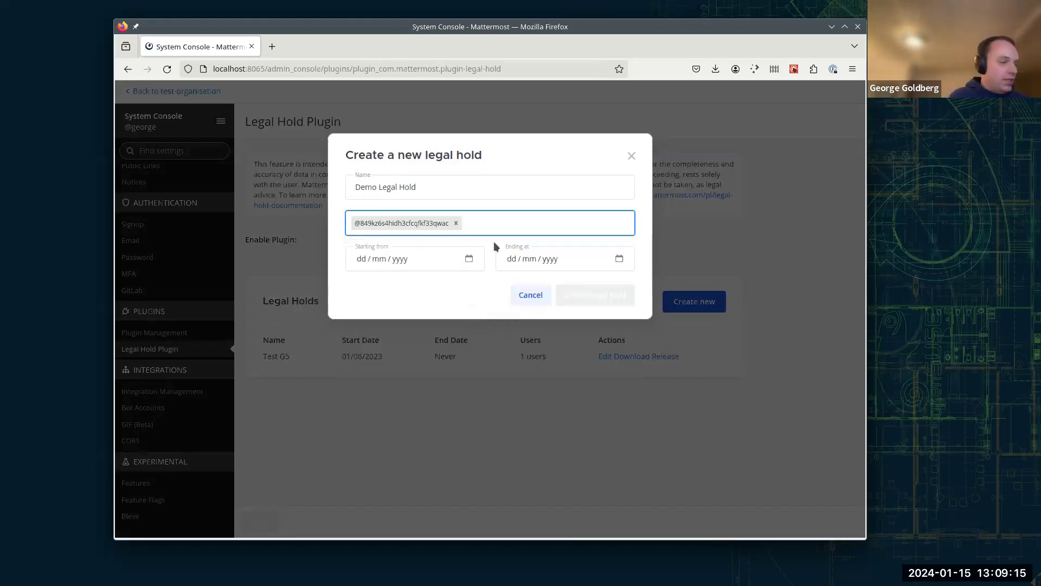
{"action": "type", "text": "@"}
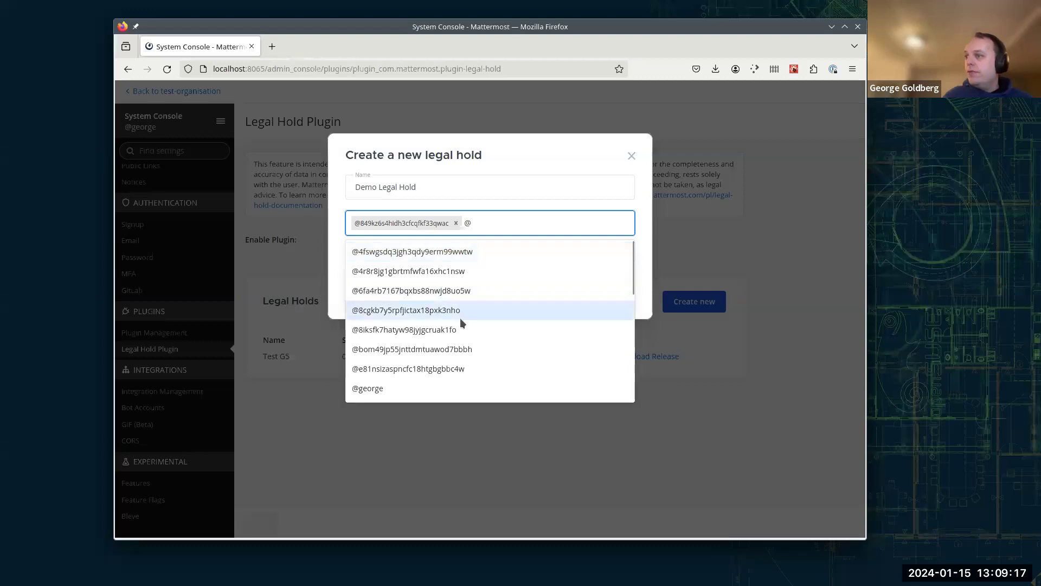
{"action": "left_click", "coordinate": [460, 332]}
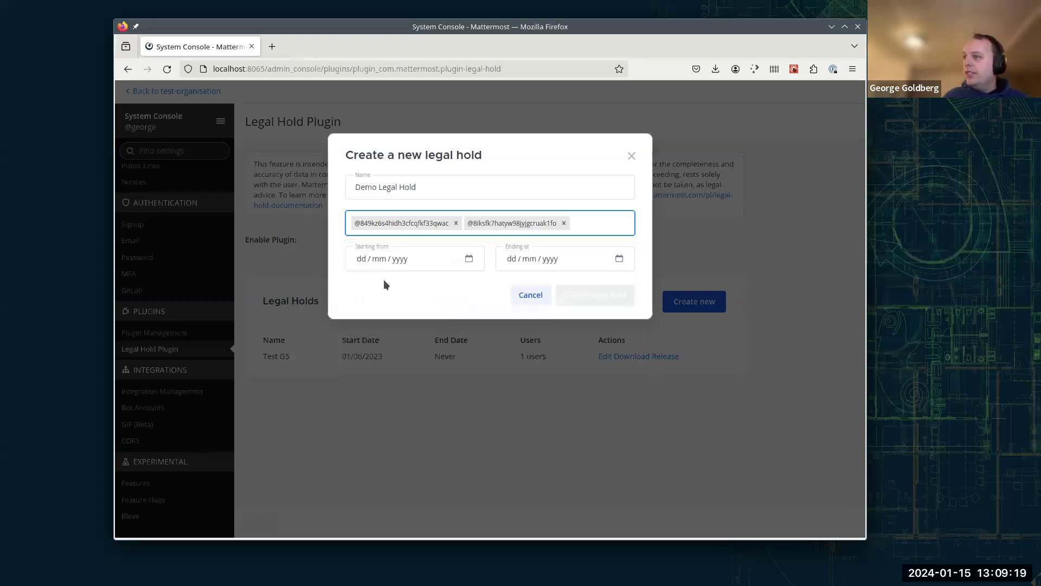
Set the start date to 01/11/2023, leave the end date empty and create the legal hold.
{"action": "left_click", "coordinate": [469, 258]}
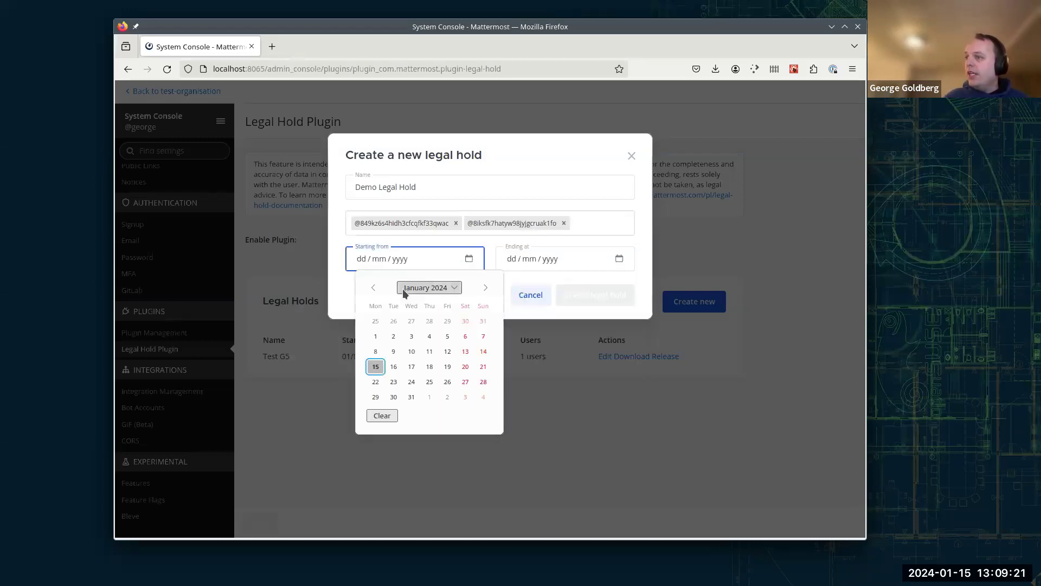
{"action": "double_click", "coordinate": [373, 288]}
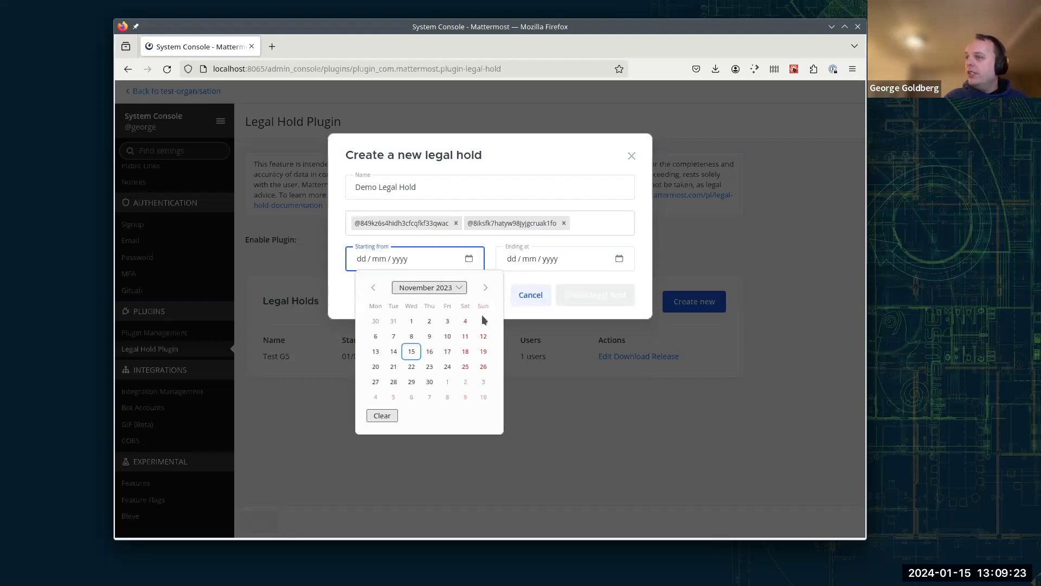
{"action": "left_click", "coordinate": [411, 321]}
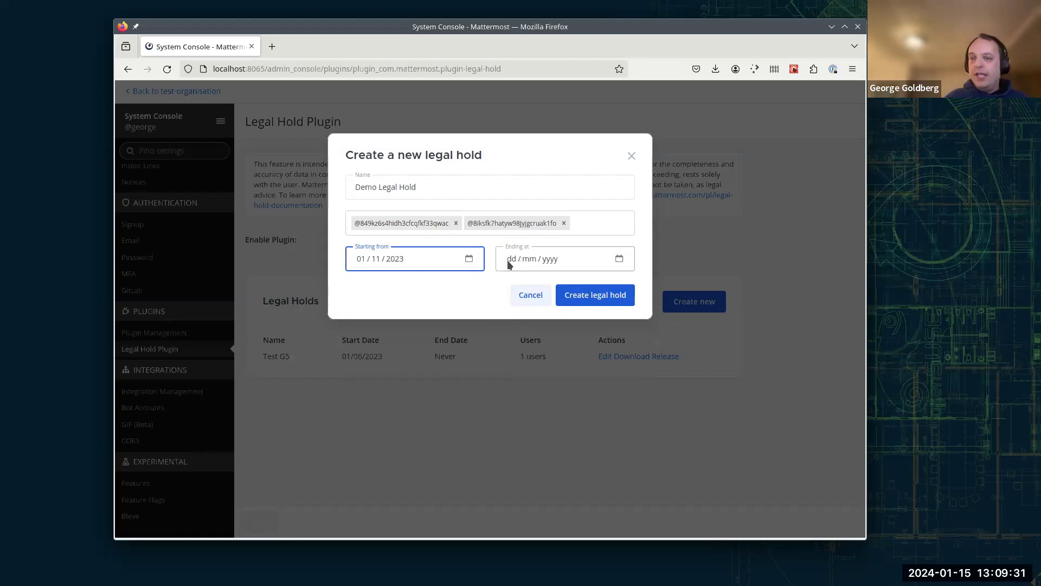
{"action": "left_click", "coordinate": [597, 294]}
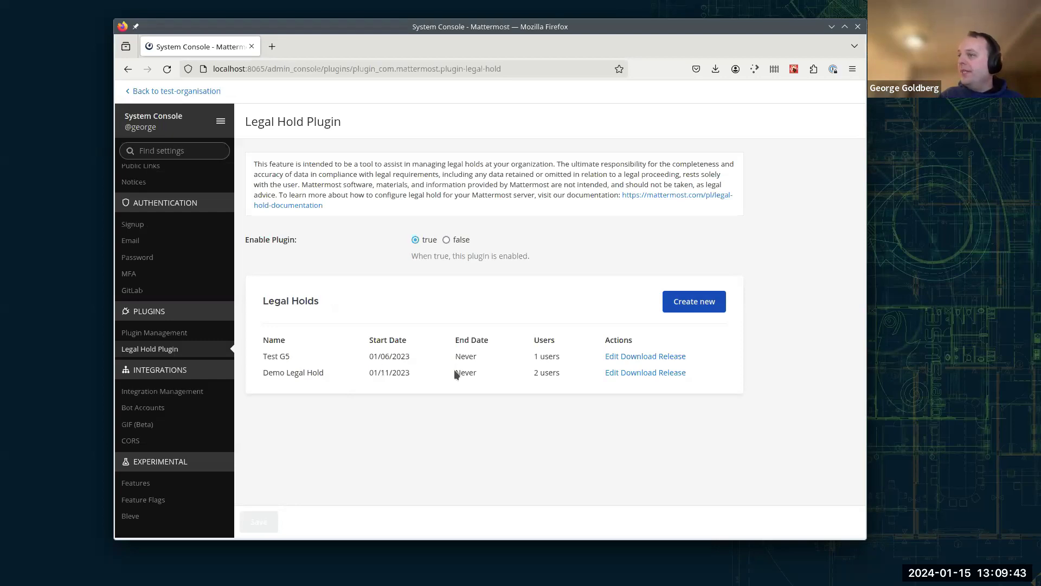
Open Demo Legal Hold for editing and set its end date to 31/01/2024.
{"action": "left_click", "coordinate": [611, 373]}
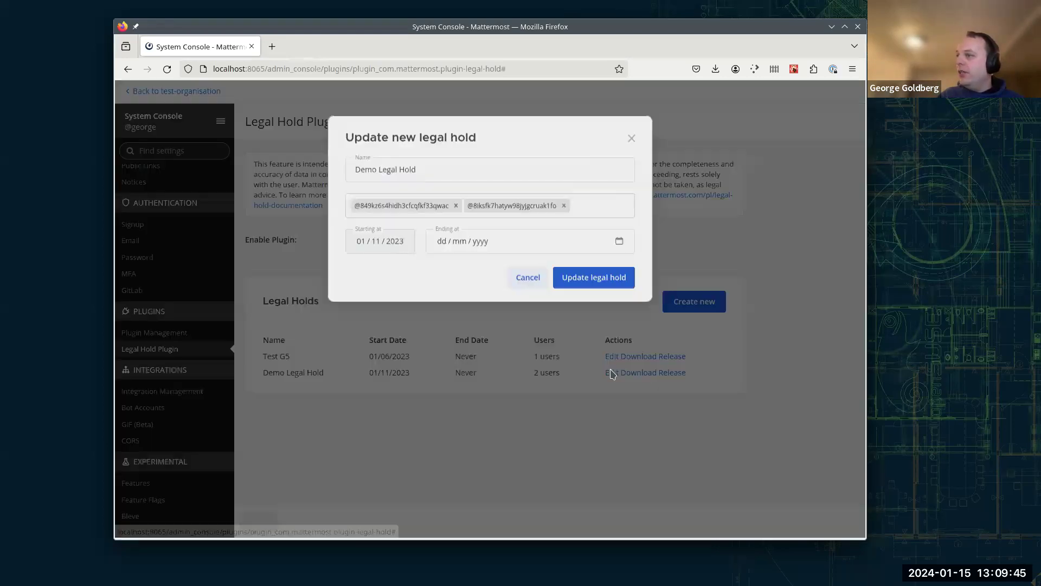
{"action": "left_click", "coordinate": [440, 259]}
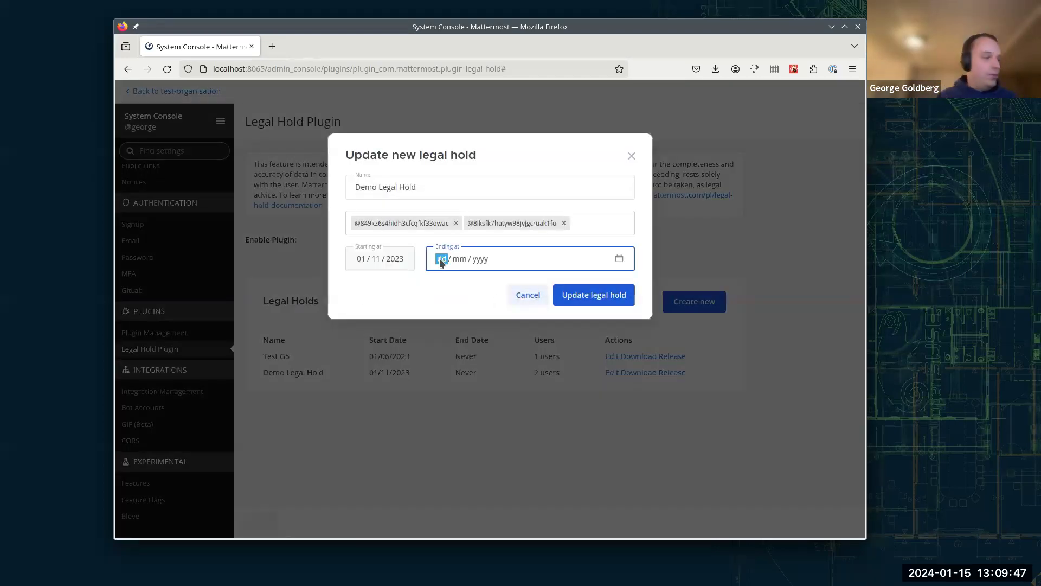
{"action": "type", "text": "31 / 01 / "}
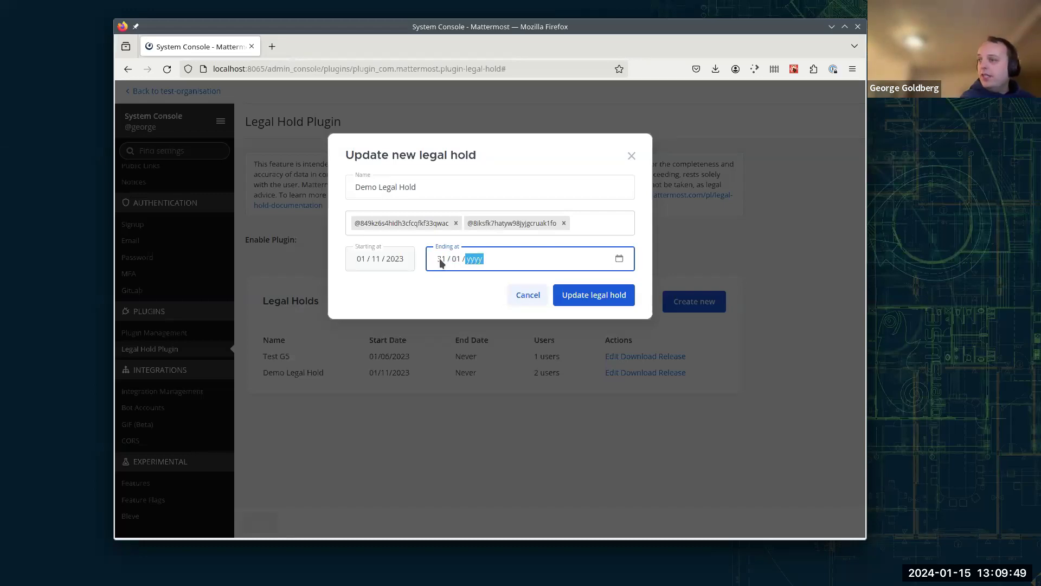
{"action": "type", "text": "2024"}
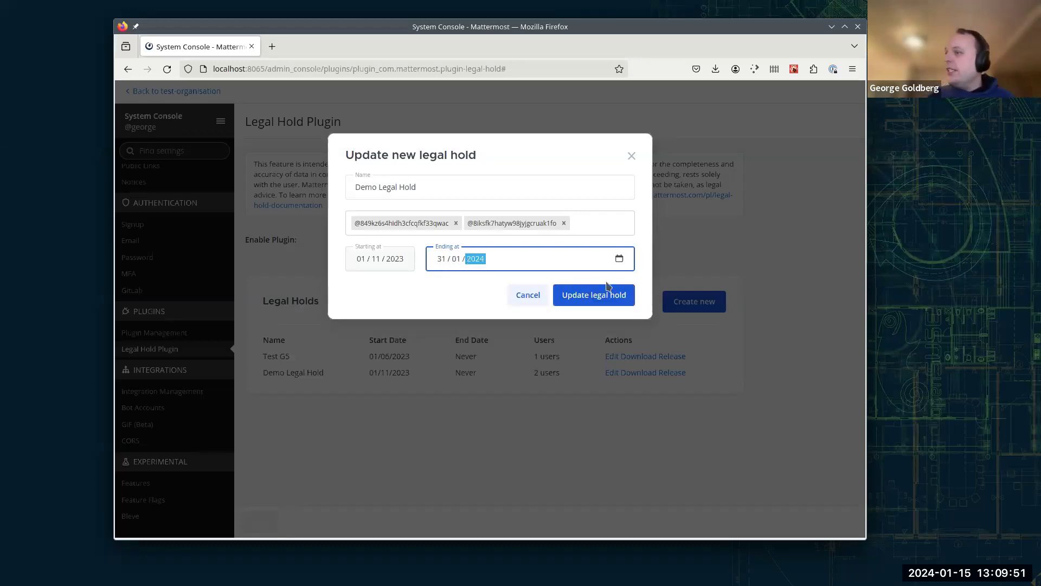
{"action": "left_click", "coordinate": [595, 224]}
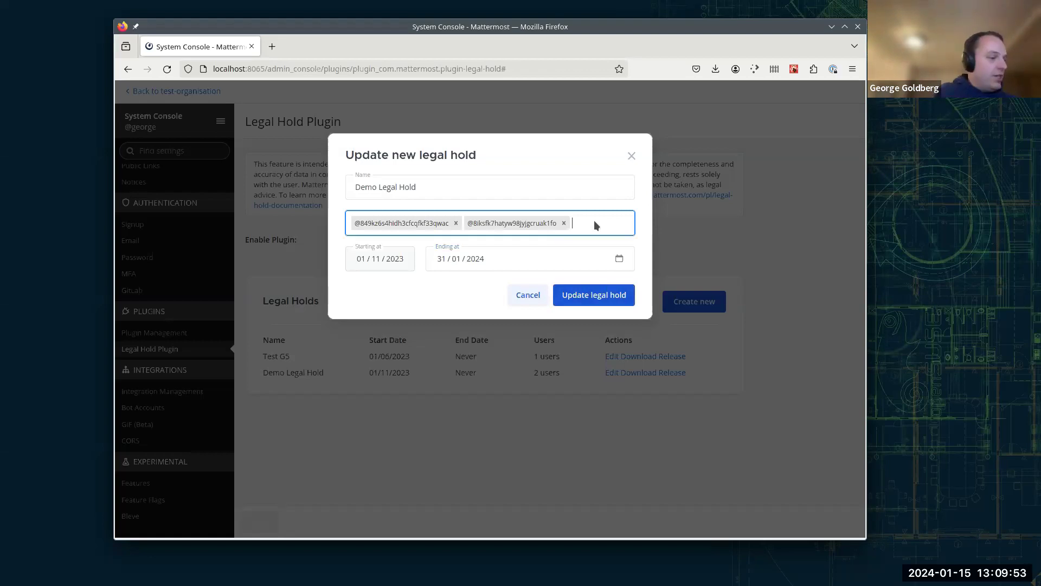
{"action": "type", "text": "@"}
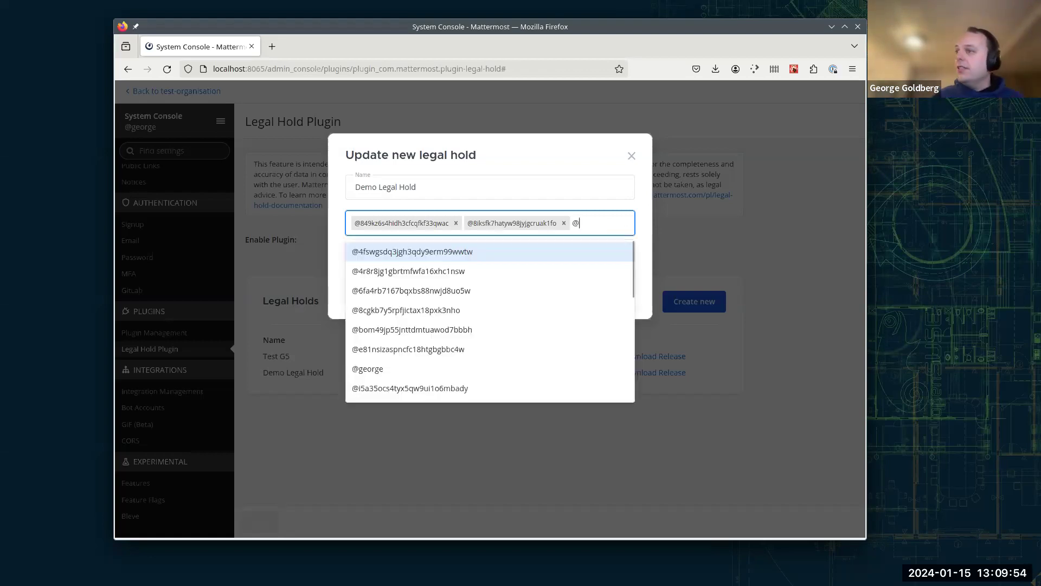
{"action": "left_click", "coordinate": [511, 292]}
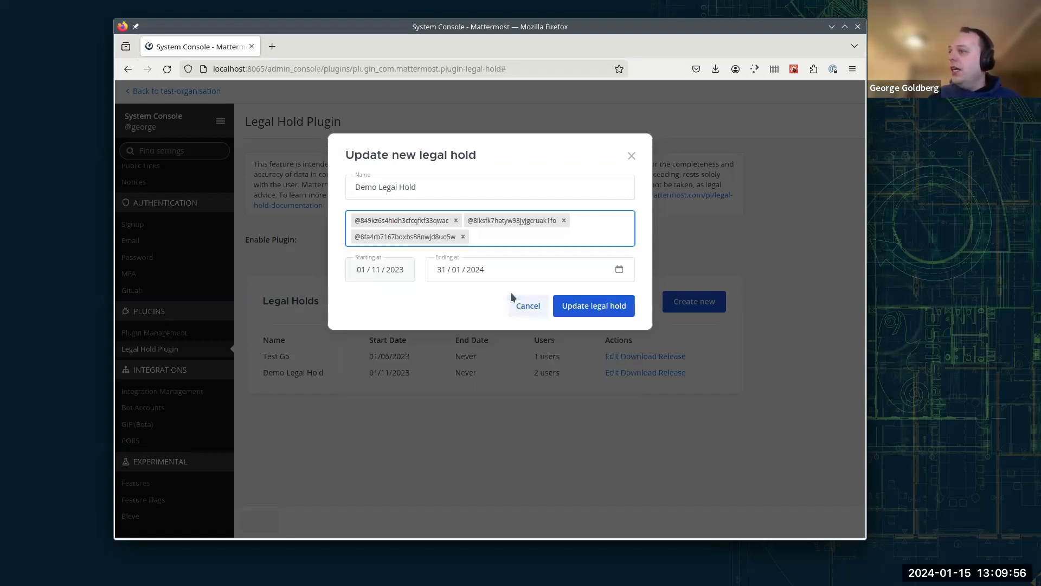
{"action": "left_click", "coordinate": [590, 307]}
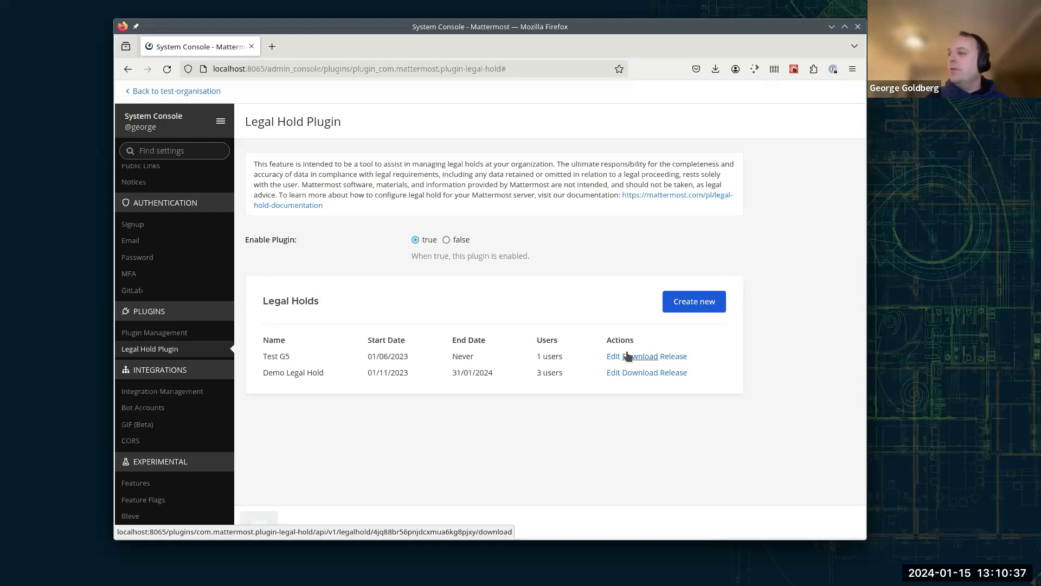
Download the Test G5 legal hold's data archive, and release Demo Legal Hold.
{"action": "left_click", "coordinate": [636, 373]}
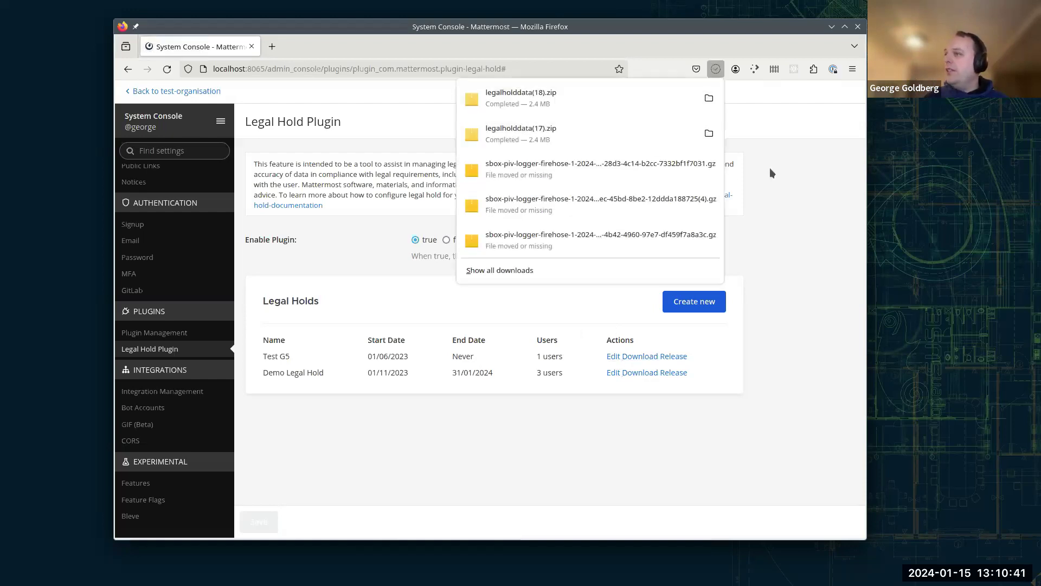
{"action": "left_click", "coordinate": [774, 199]}
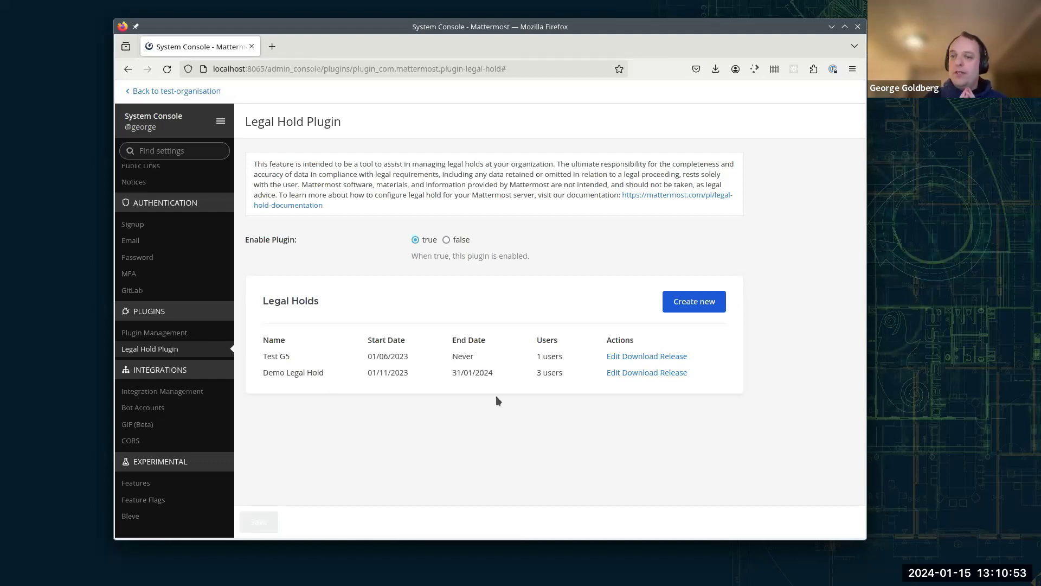
{"action": "left_click", "coordinate": [674, 373]}
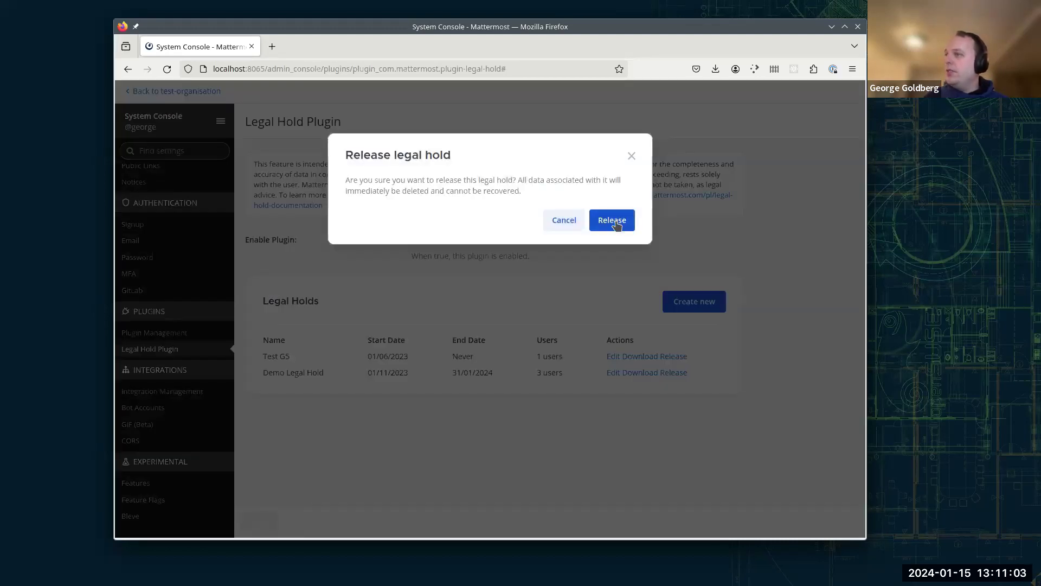
{"action": "left_click", "coordinate": [613, 220]}
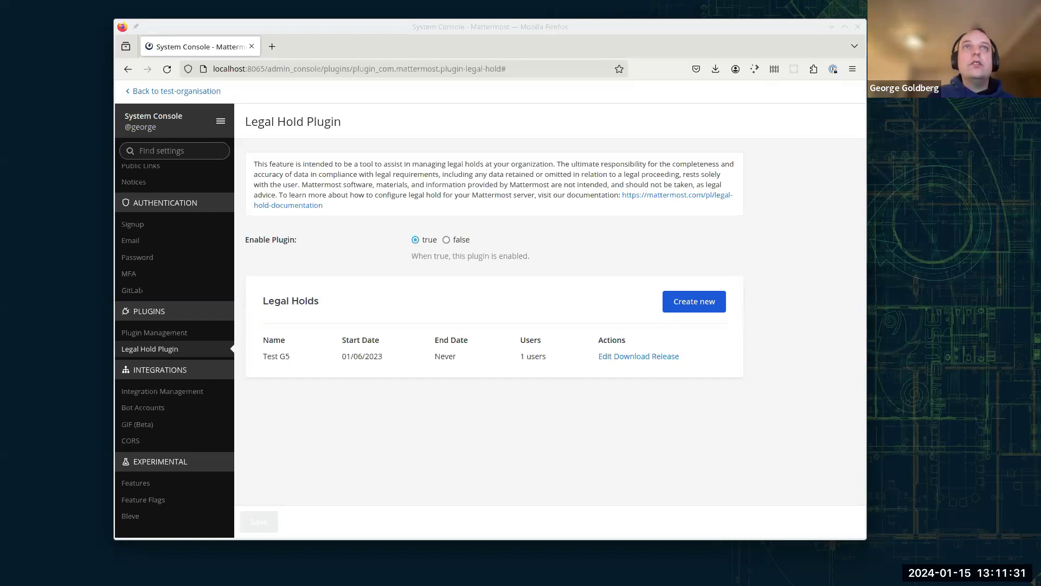
Switch to the legalholddata(18).zip archive in Ark and examine the users, legal hold details, teams and channels in the test-g5 folder's index.json.
{"action": "left_click_drag", "start_coordinate": [0, 100], "coordinate": [453, 114]}
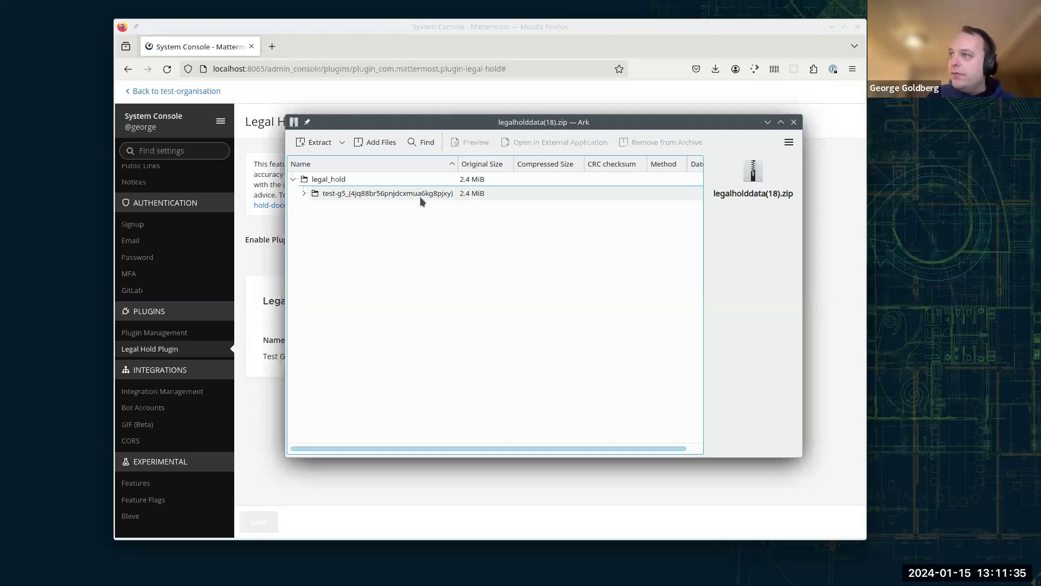
{"action": "left_click", "coordinate": [304, 193]}
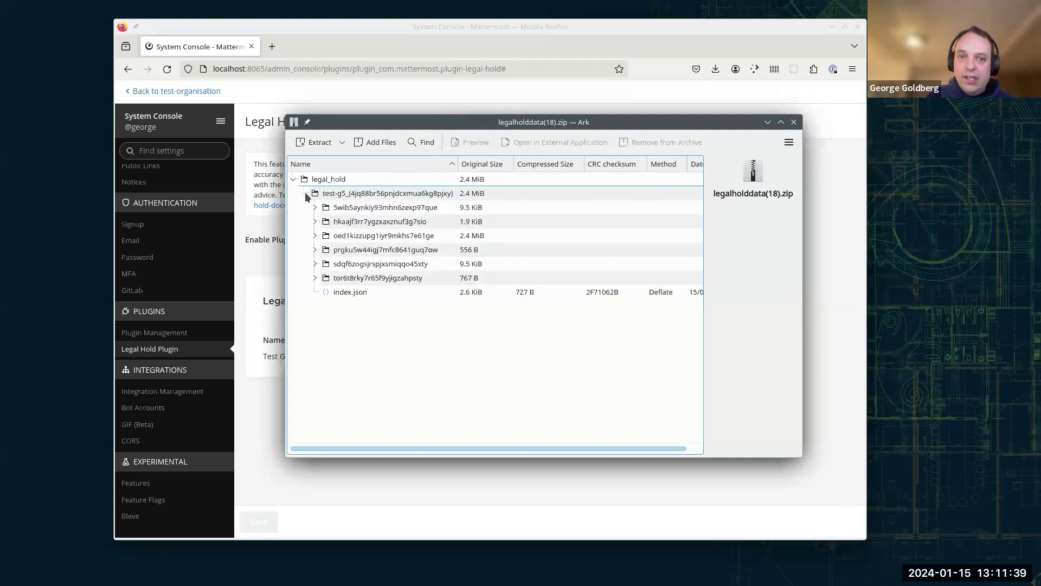
{"action": "double_click", "coordinate": [373, 295]}
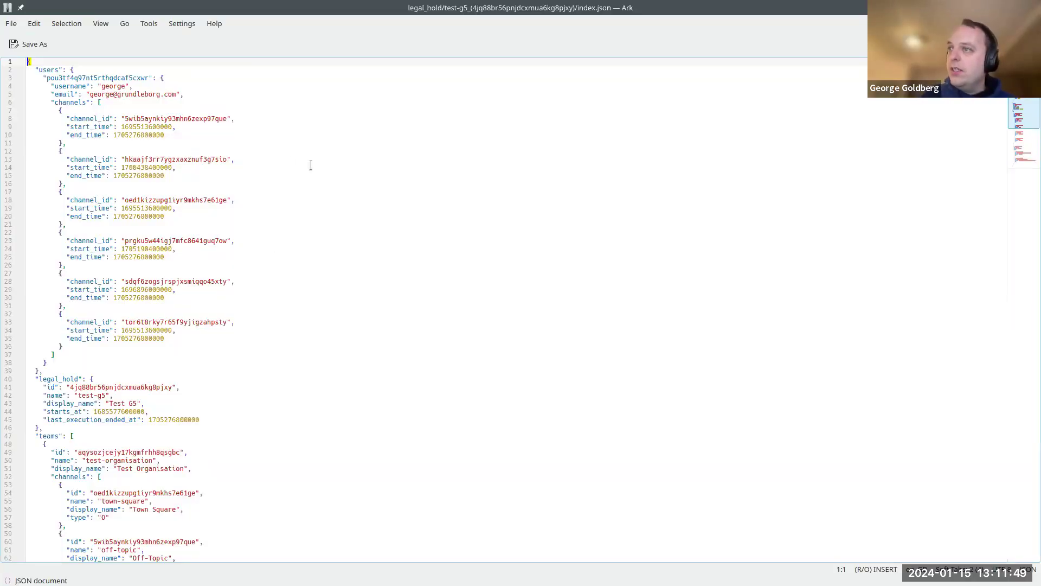
{"action": "scroll", "coordinate": [153, 118], "scroll_direction": "down", "scroll_amount": 9}
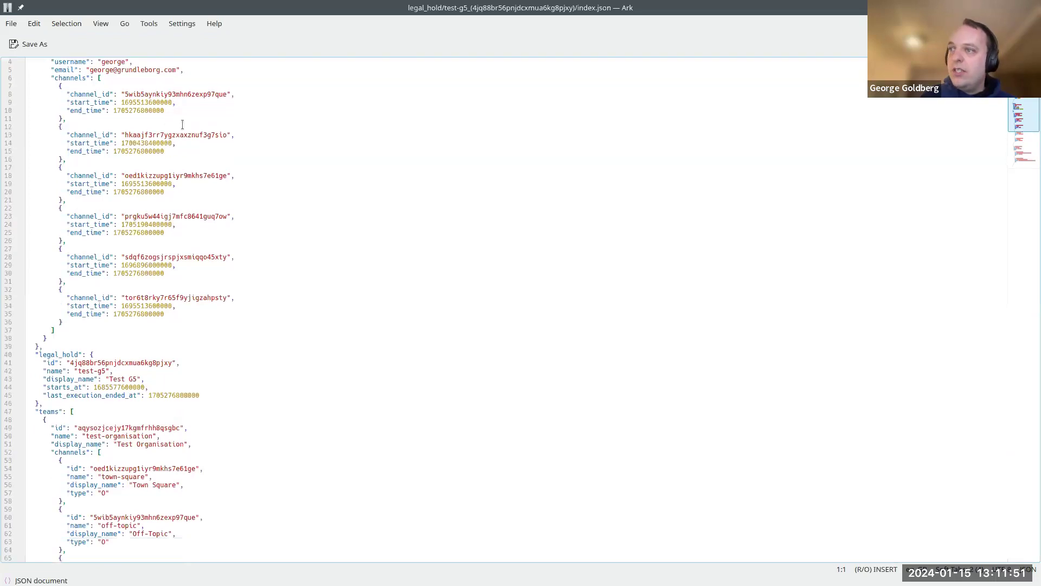
{"action": "scroll", "coordinate": [190, 128], "scroll_direction": "down", "scroll_amount": 4}
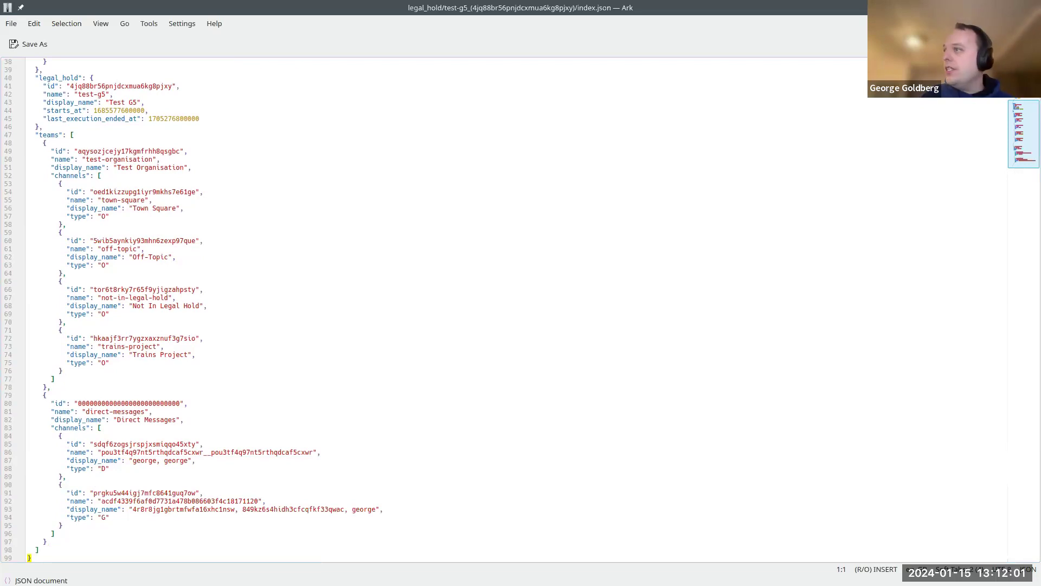
{"action": "key", "text": "ctrl+w"}
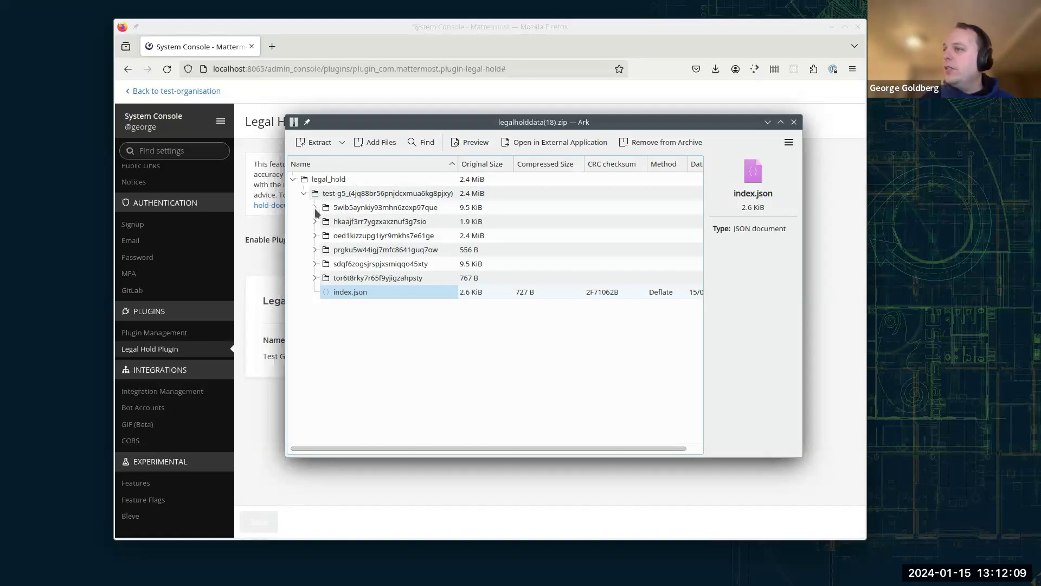
Expand the messages folder of channel 5wib5aynkiy93mhn6zexp97que and examine the post records in its first CSV file.
{"action": "left_click", "coordinate": [314, 207]}
{"action": "left_click", "coordinate": [326, 222]}
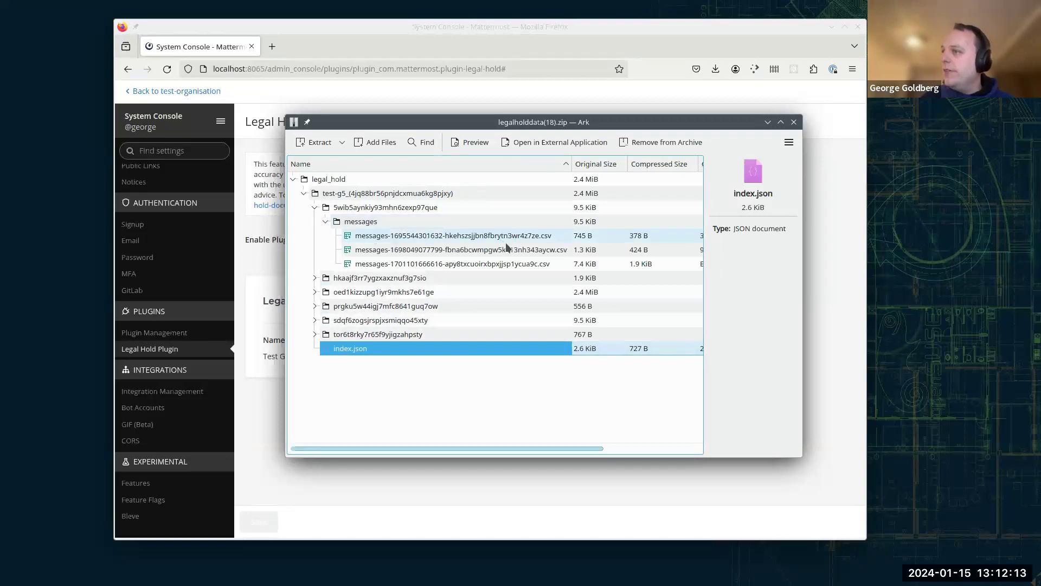
{"action": "double_click", "coordinate": [488, 240]}
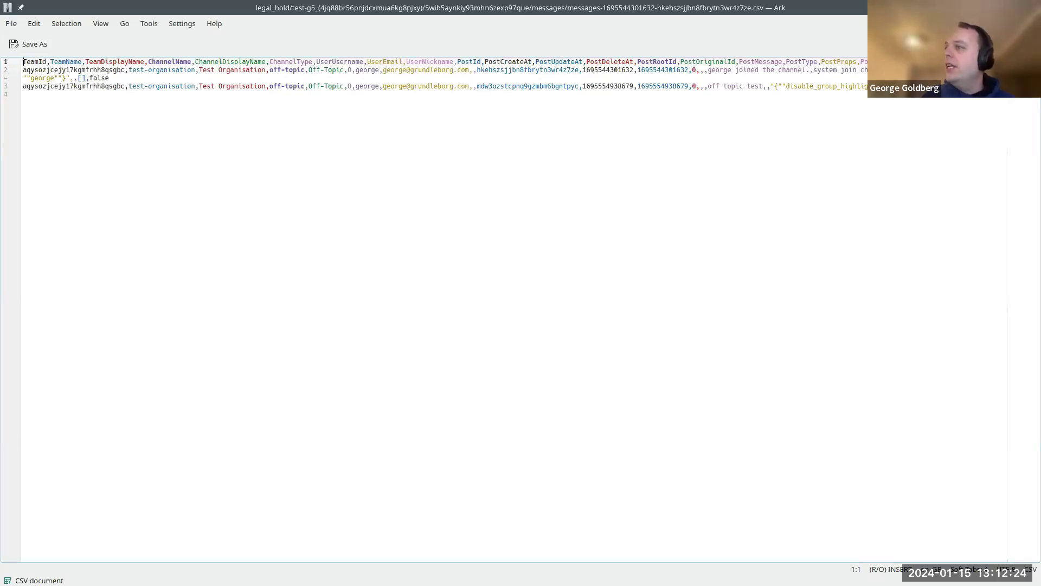
{"action": "key", "text": "ctrl+w"}
Leave the CSV preview and examine the messages folder of channel hkaajf3rr7ygzxaxznuf3g7sio in the archive.
{"action": "left_click", "coordinate": [315, 278]}
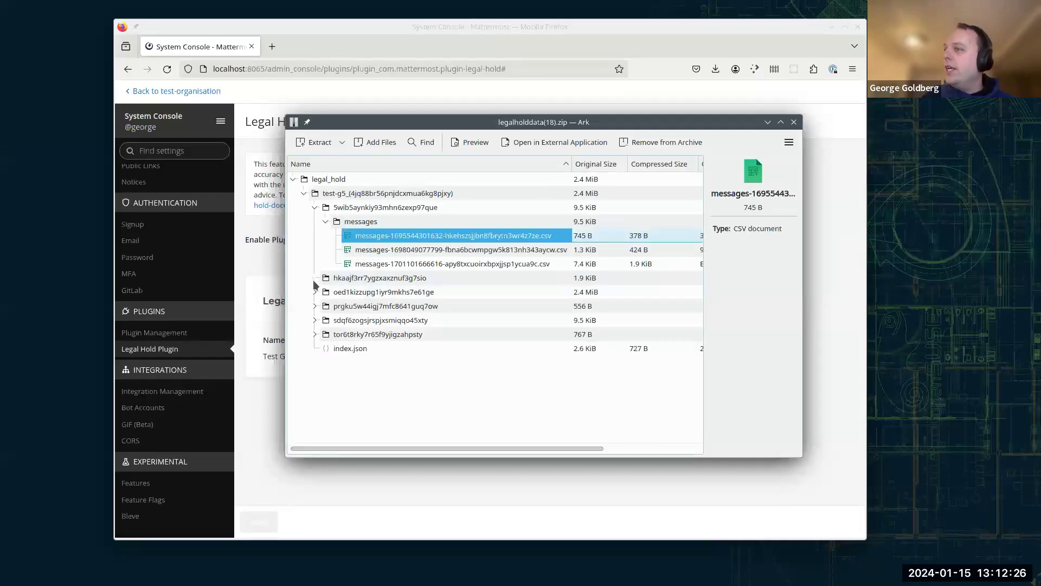
{"action": "left_click", "coordinate": [325, 293]}
{"action": "left_click", "coordinate": [322, 321]}
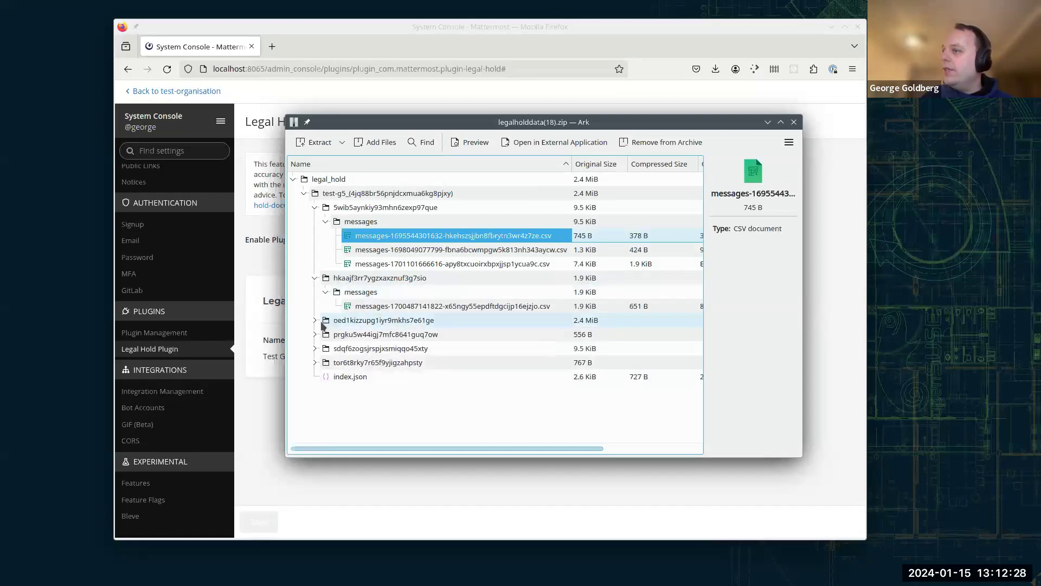
Examine the attachments stored in the files folder of channel oed1kizzupg1iyr9mkhs7e61ge, and close the archive.
{"action": "left_click", "coordinate": [315, 320]}
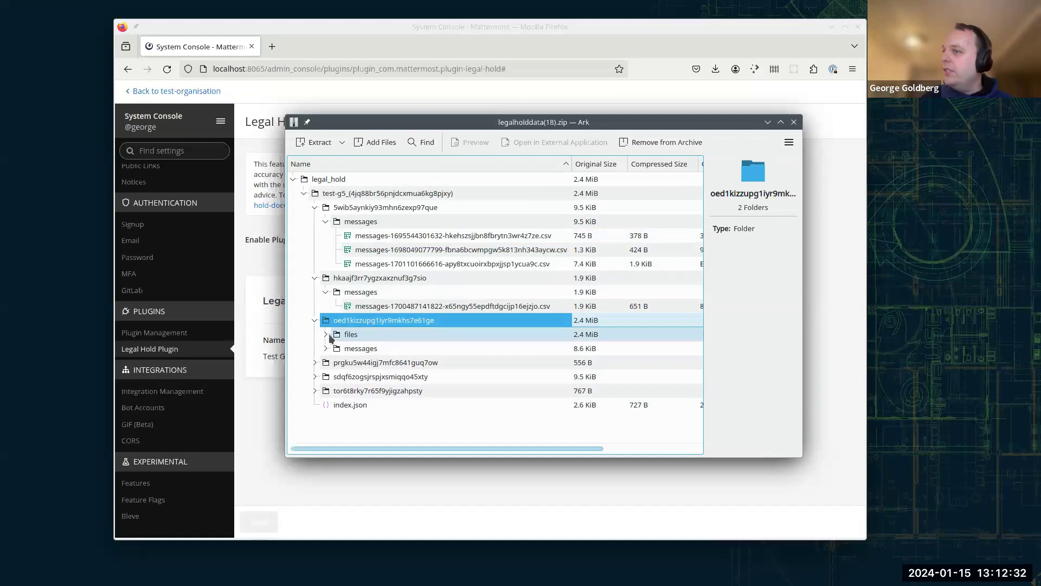
{"action": "left_click", "coordinate": [326, 334]}
{"action": "left_click", "coordinate": [337, 348]}
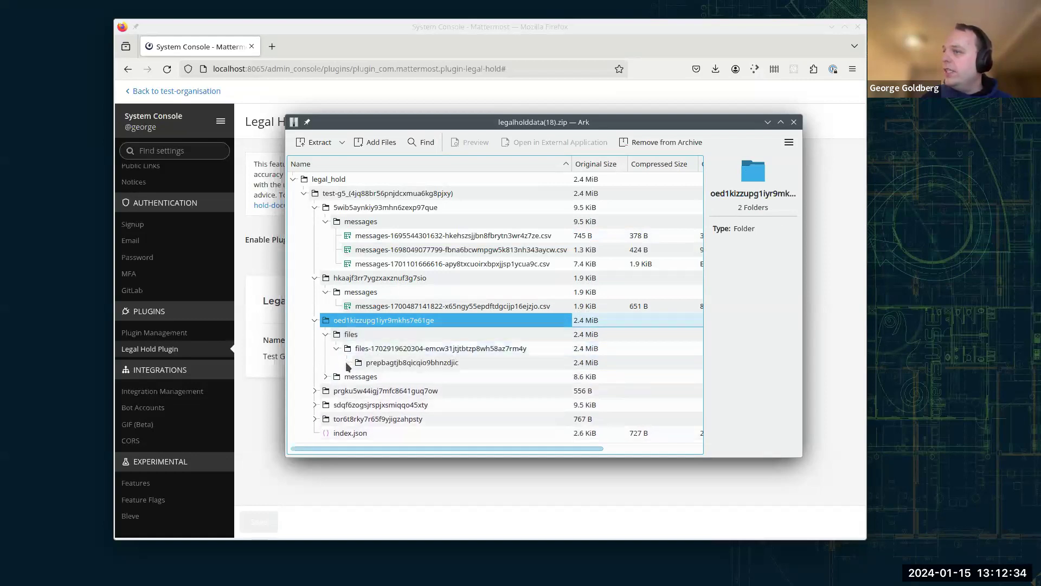
{"action": "left_click", "coordinate": [347, 362]}
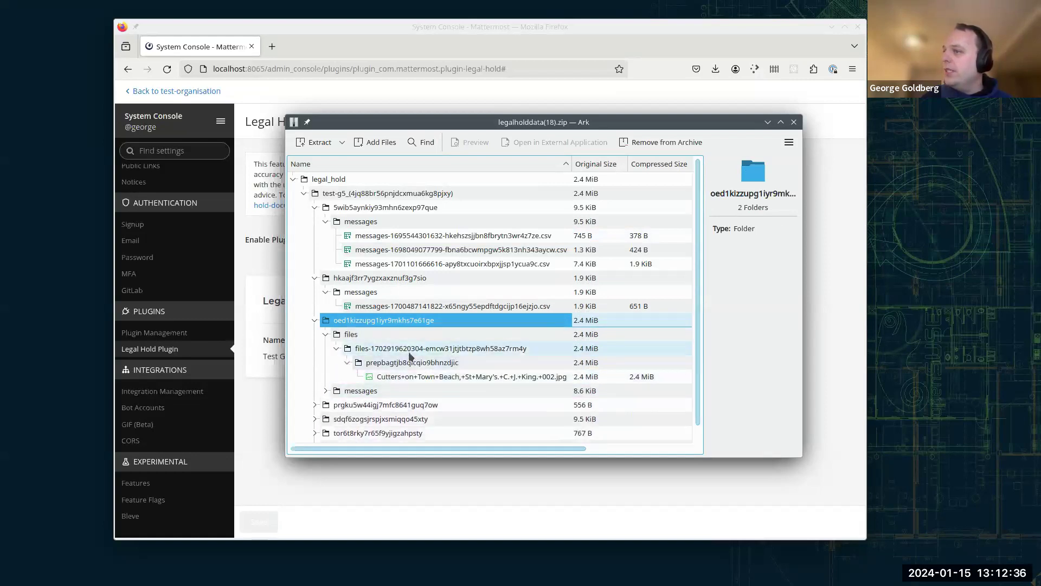
{"action": "left_click", "coordinate": [314, 322]}
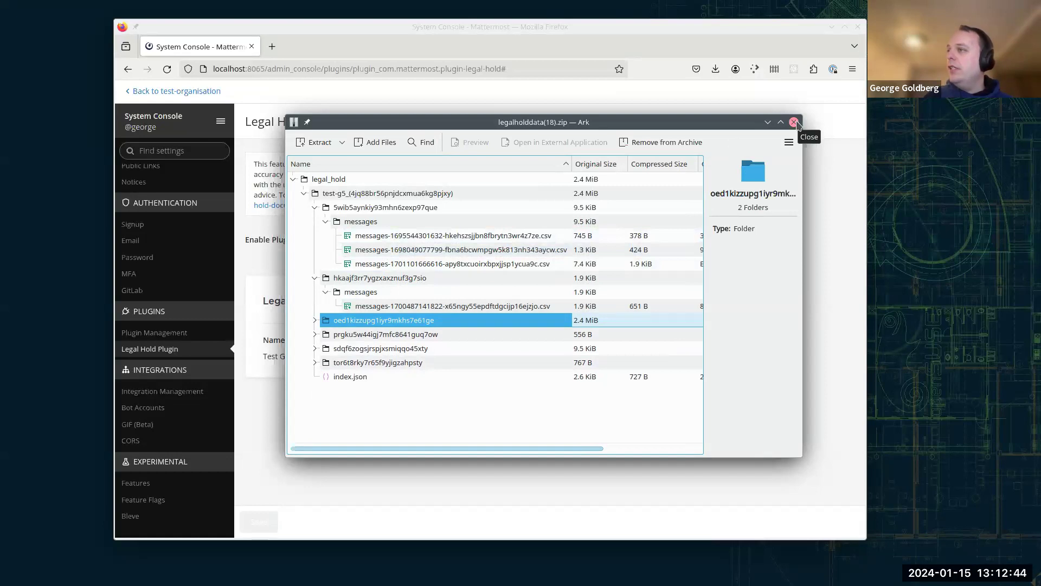
{"action": "left_click", "coordinate": [794, 123]}
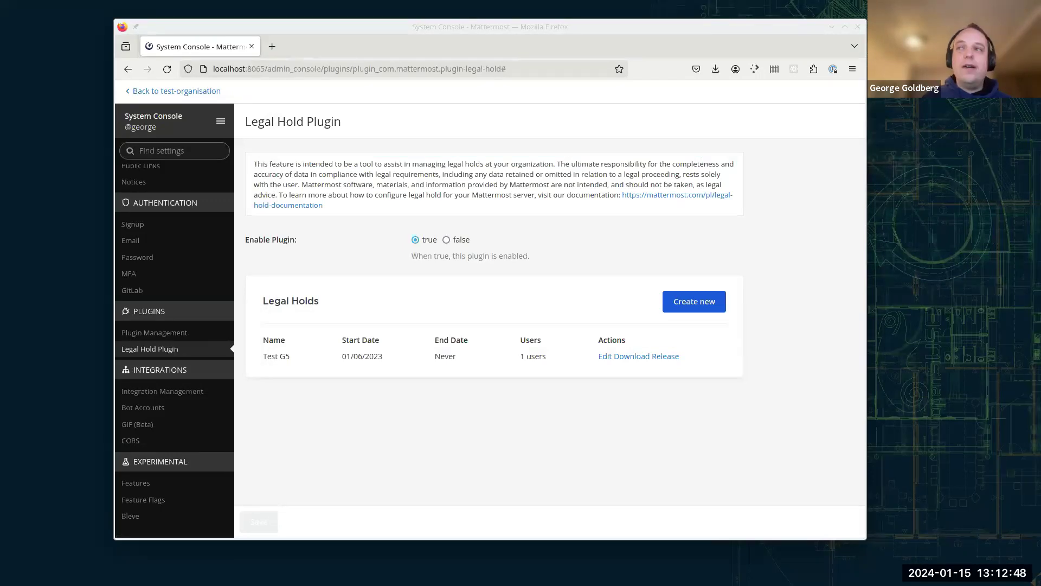
Switch to the Konsole terminal and enter the command ./mattermost-legal-hold-processor --legal-hold-data ./dist/legalholddata.zip without running it.
{"action": "key", "text": "alt+Tab"}
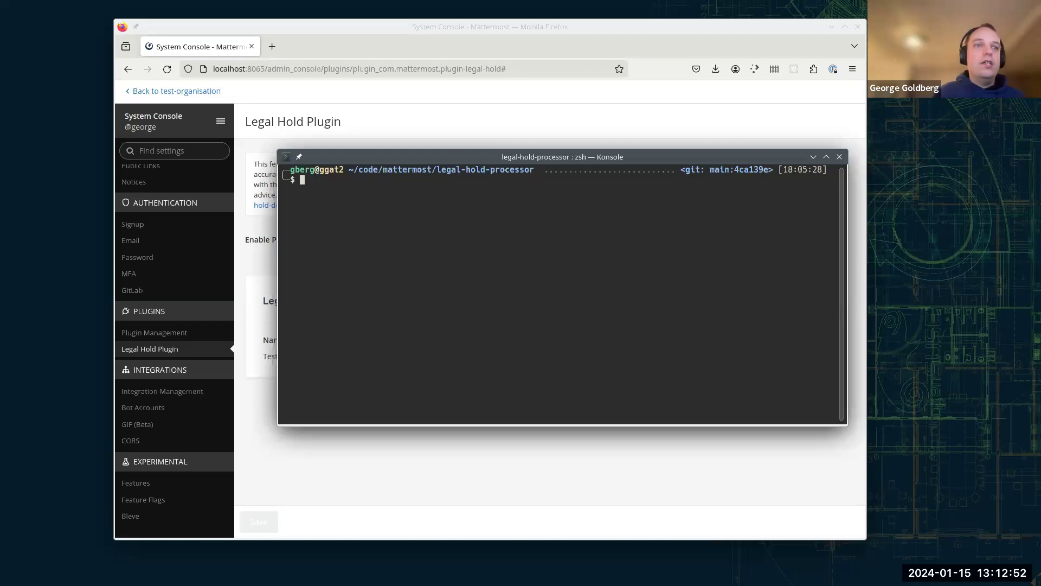
{"action": "key", "text": "alt+Tab"}
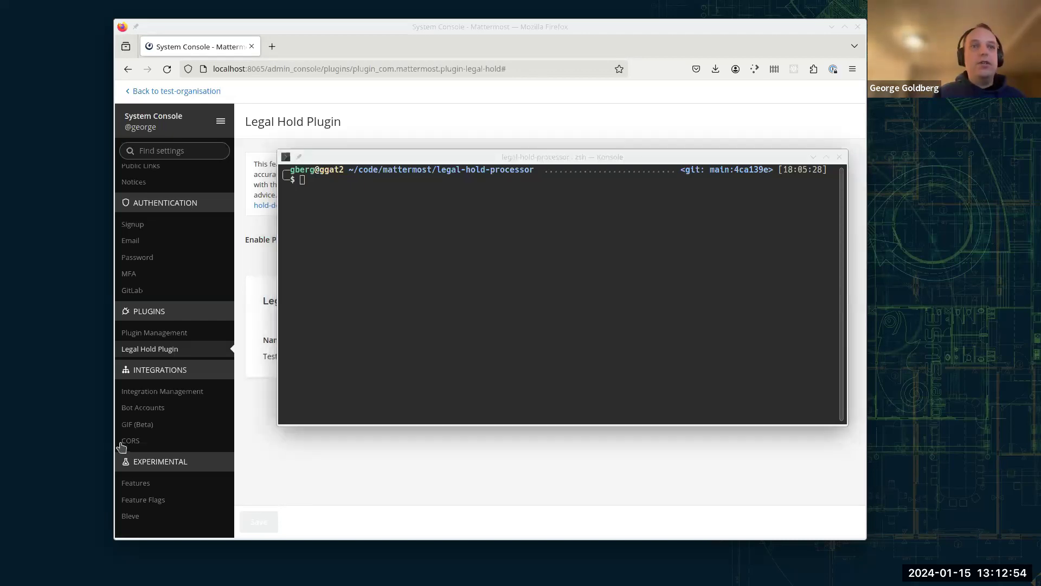
{"action": "left_click", "coordinate": [537, 338]}
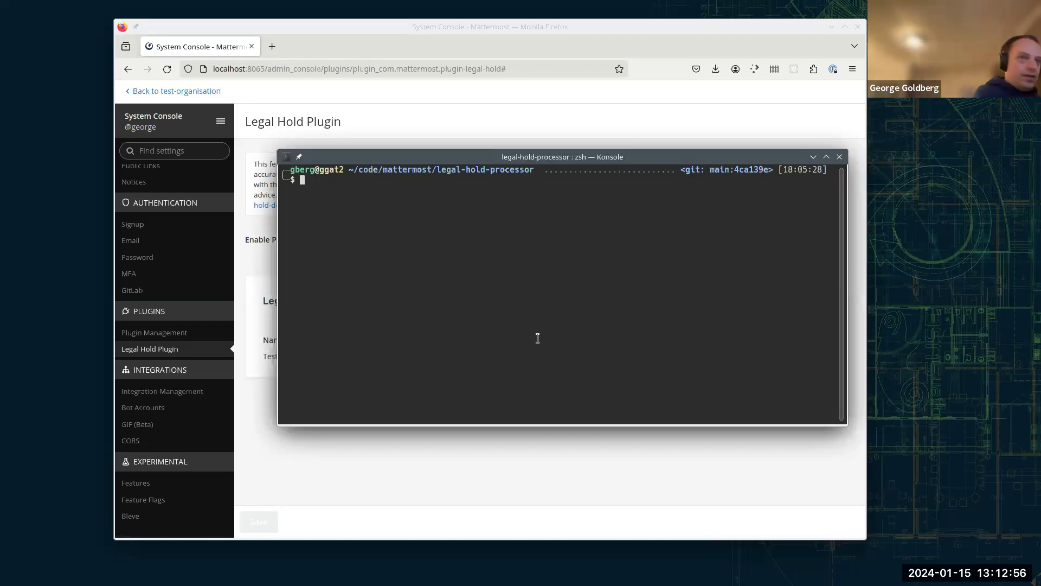
{"action": "type", "text": "./mattermost-legal-hold-processor "}
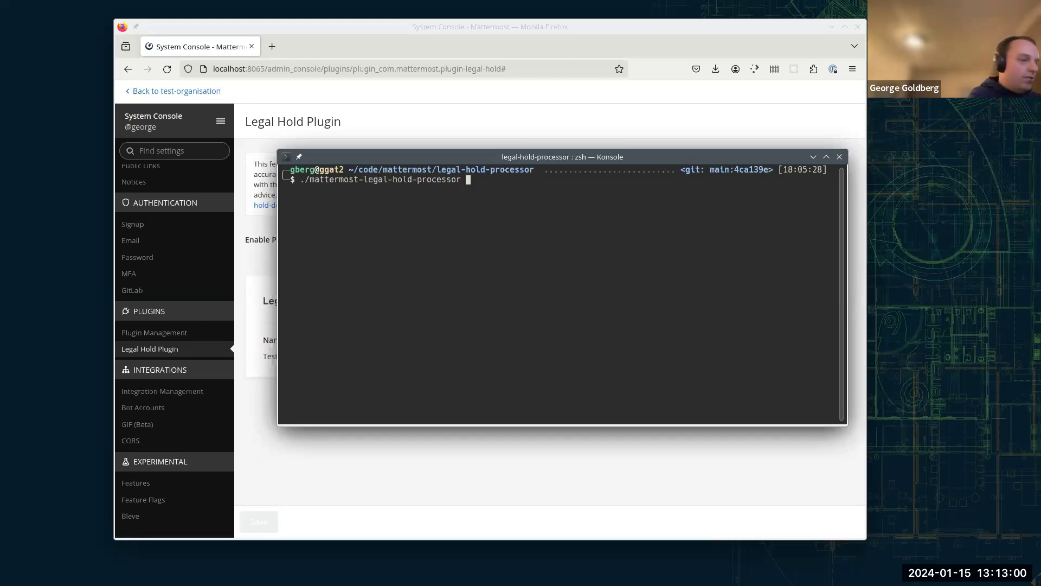
{"action": "type", "text": "--lega"}
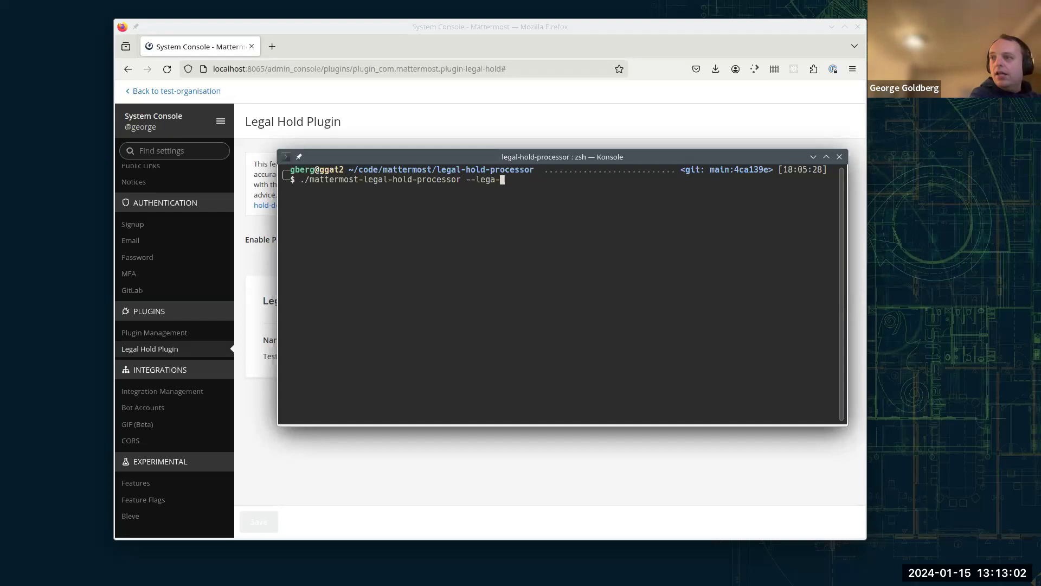
{"action": "type", "text": "l-hold"}
{"action": "type", "text": "-data ./"}
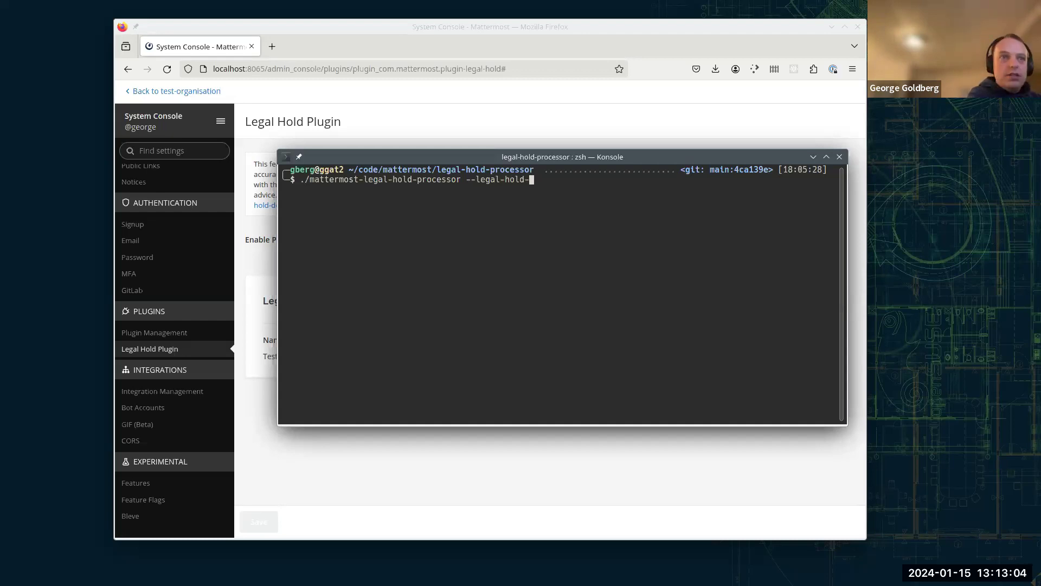
{"action": "type", "text": "d"}
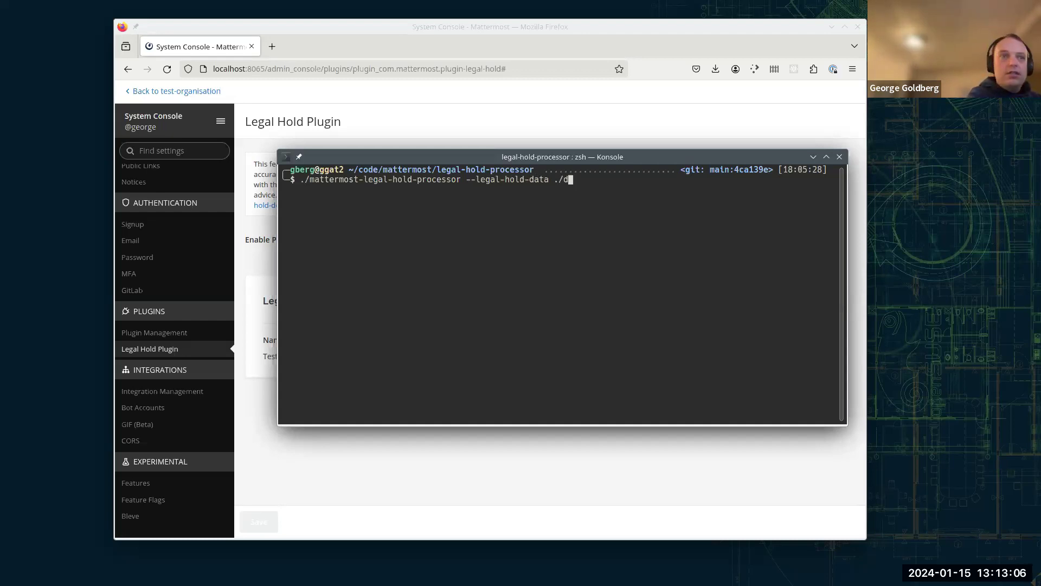
{"action": "type", "text": "ist/le"}
{"action": "key", "text": "Tab"}
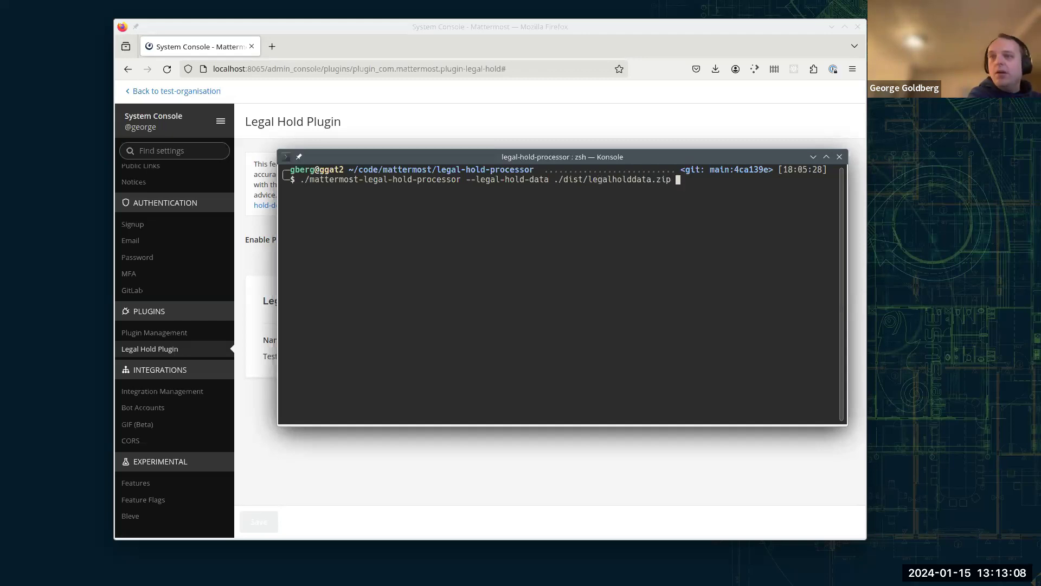
Add --output-path ./dist/out to the processor command and run it.
{"action": "type", "text": "--"}
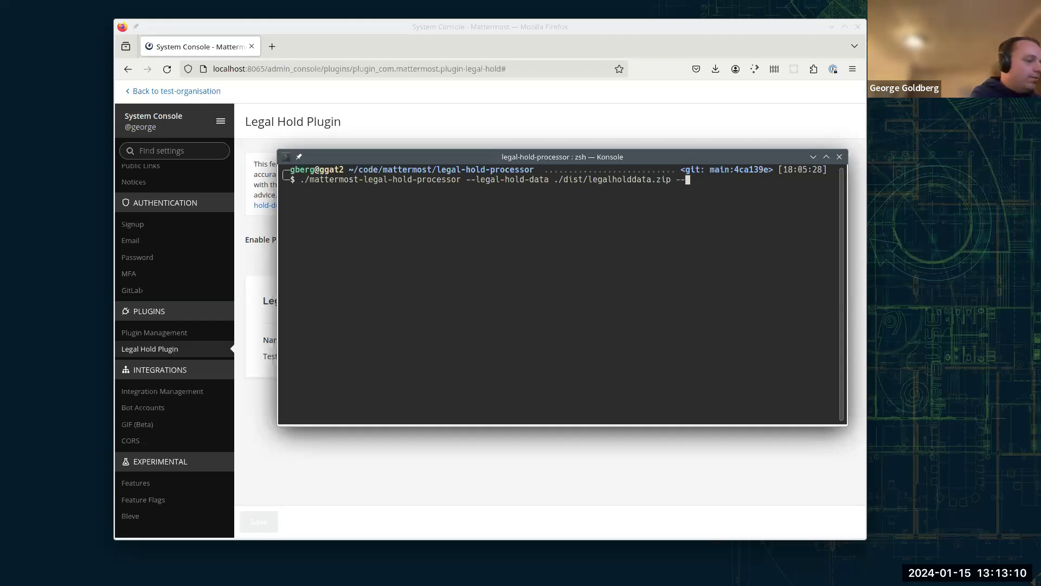
{"action": "type", "text": "output-path"}
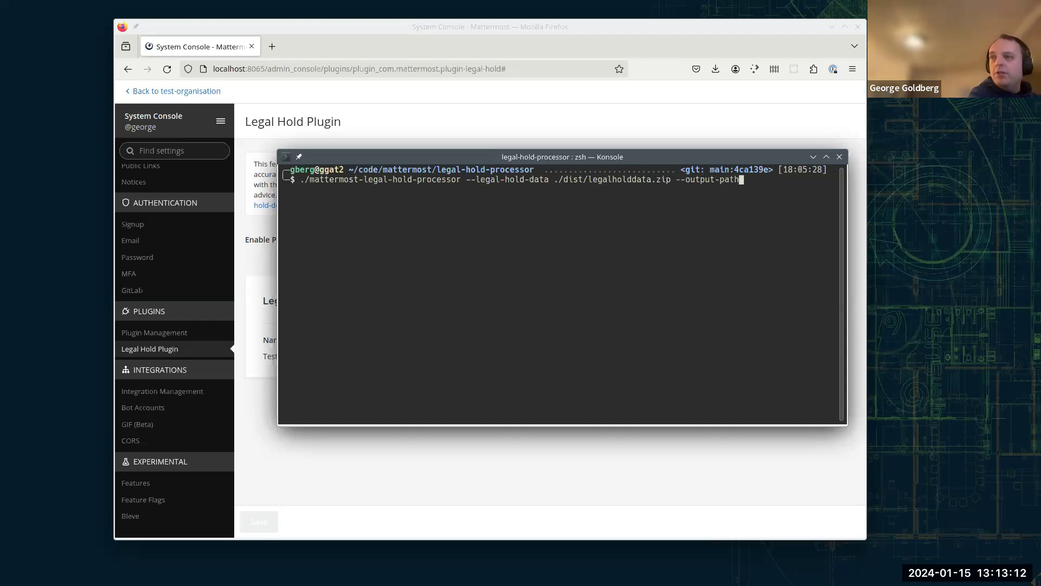
{"action": "type", "text": " ./disc."}
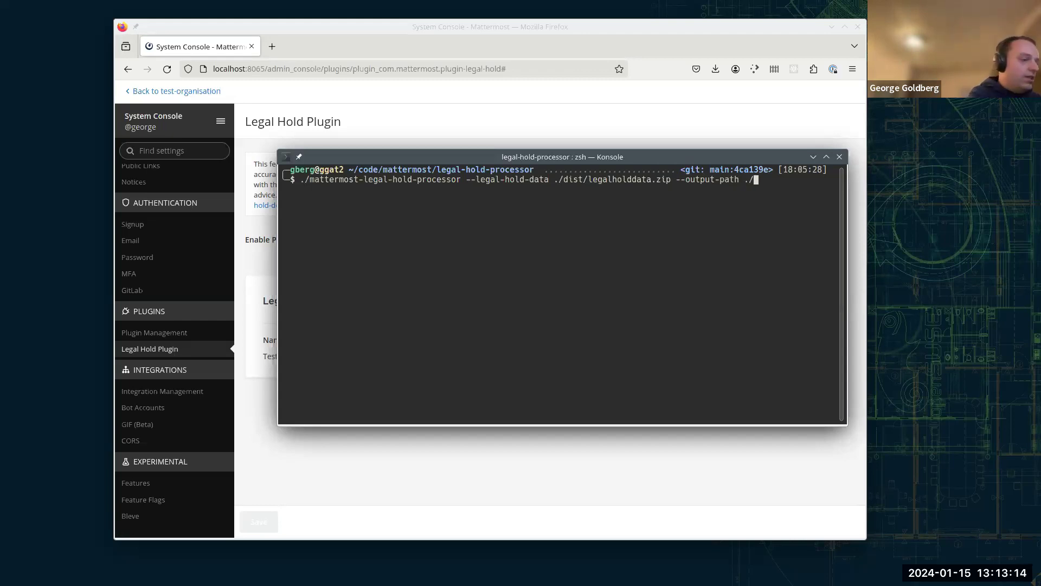
{"action": "key", "text": "BackSpace"}
{"action": "key", "text": "BackSpace"}
{"action": "type", "text": "t/"}
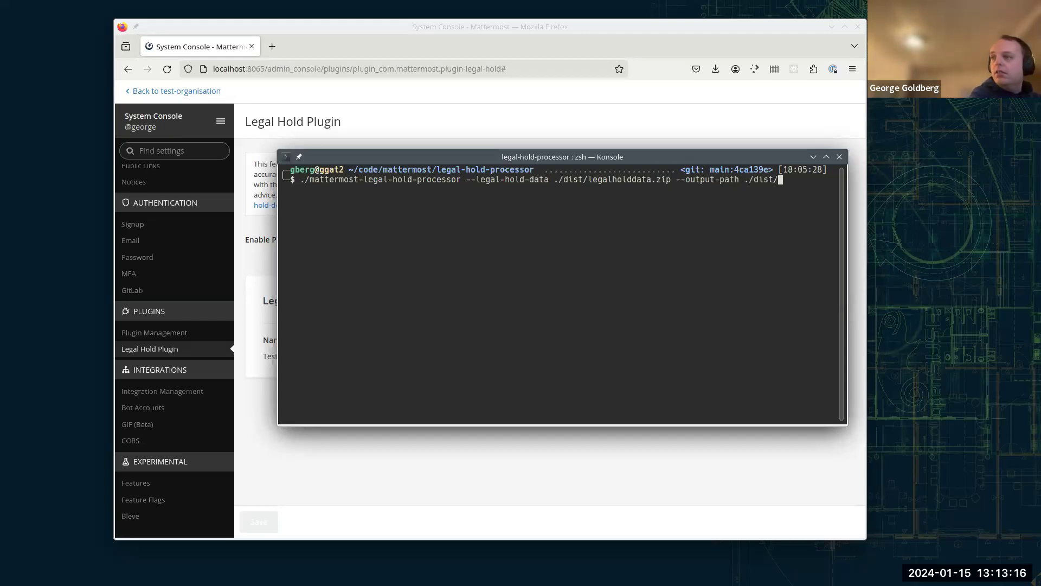
{"action": "type", "text": "out"}
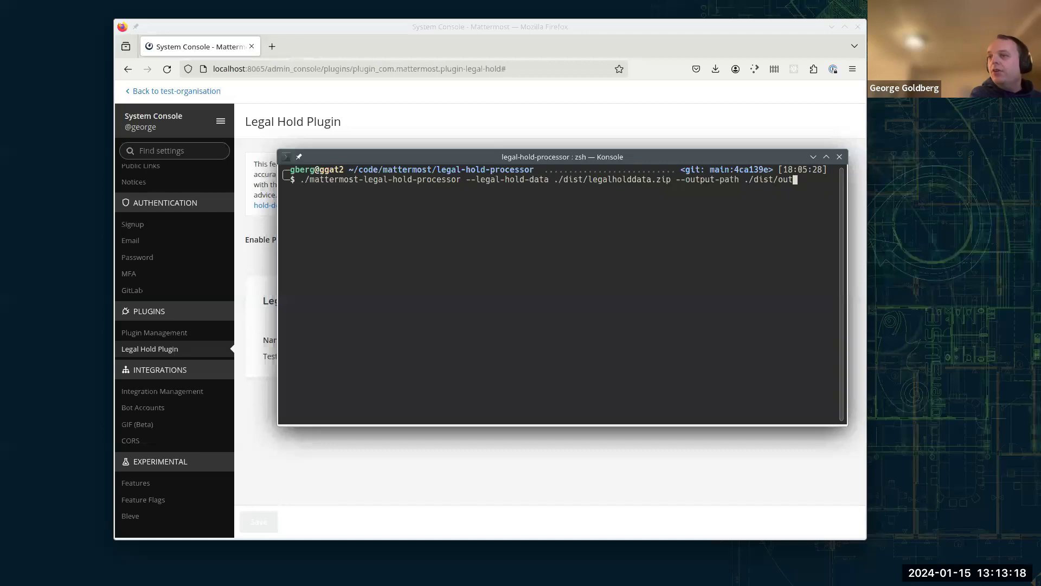
{"action": "key", "text": "Return"}
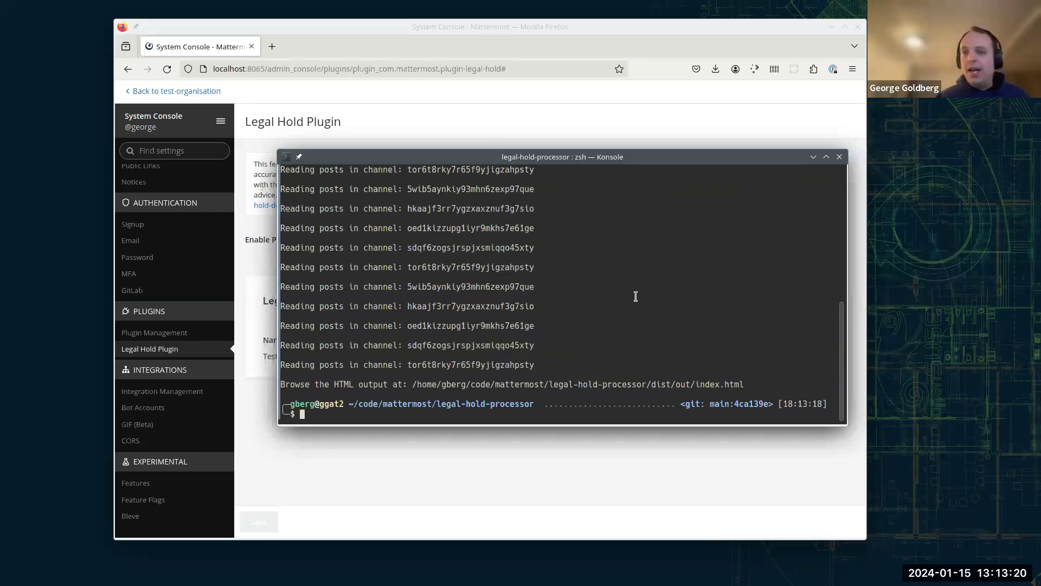
Copy the path of the generated dist/out/index.html from the terminal output and open it in a new Firefox tab.
{"action": "double_click", "coordinate": [690, 385]}
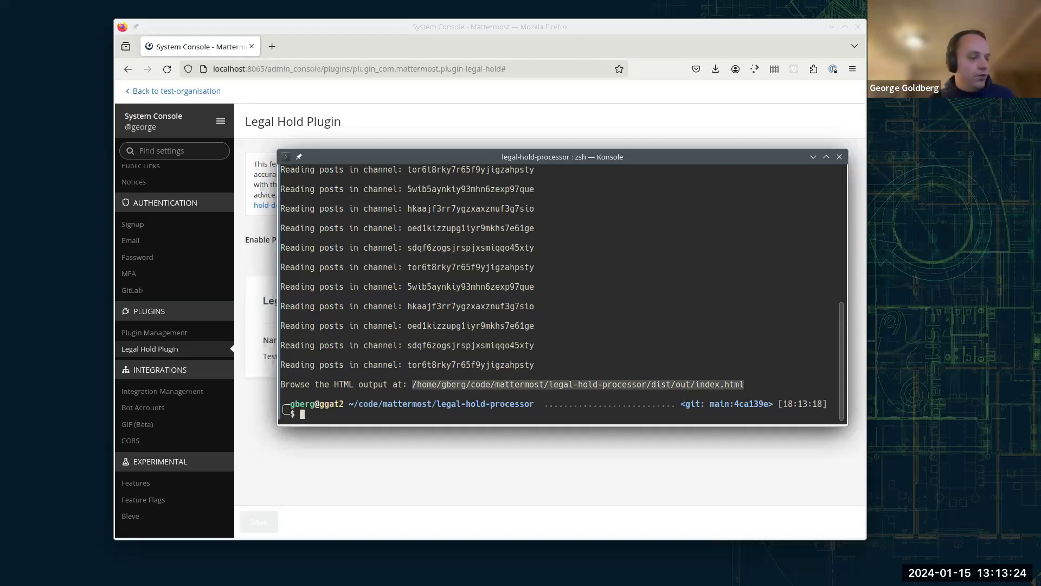
{"action": "left_click", "coordinate": [458, 29]}
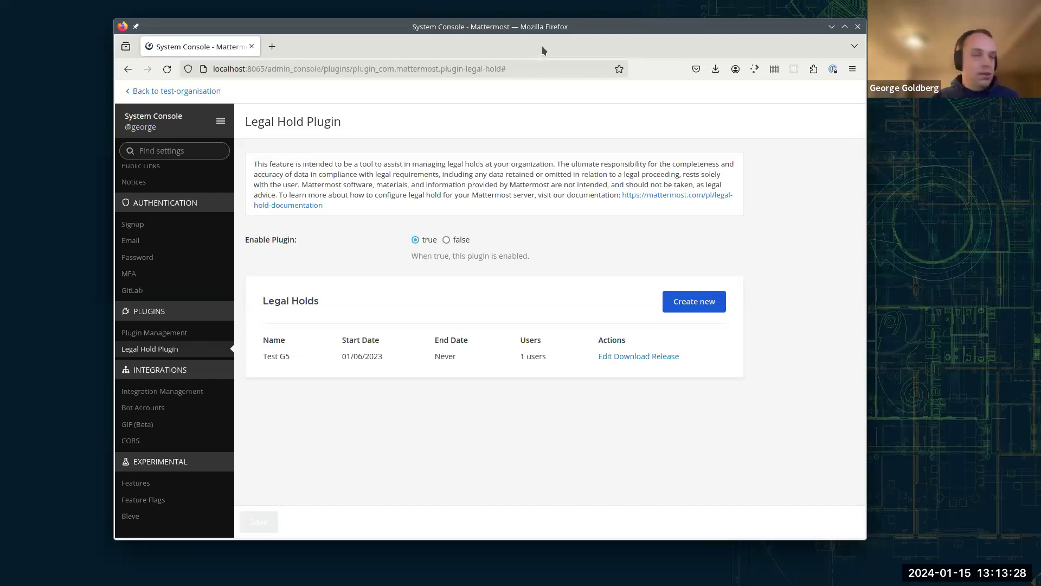
{"action": "key", "text": "ctrl+t"}
{"action": "type", "text": "/home/gberg/code/mattermost/legal-hold-processor/dist/out/index.html"}
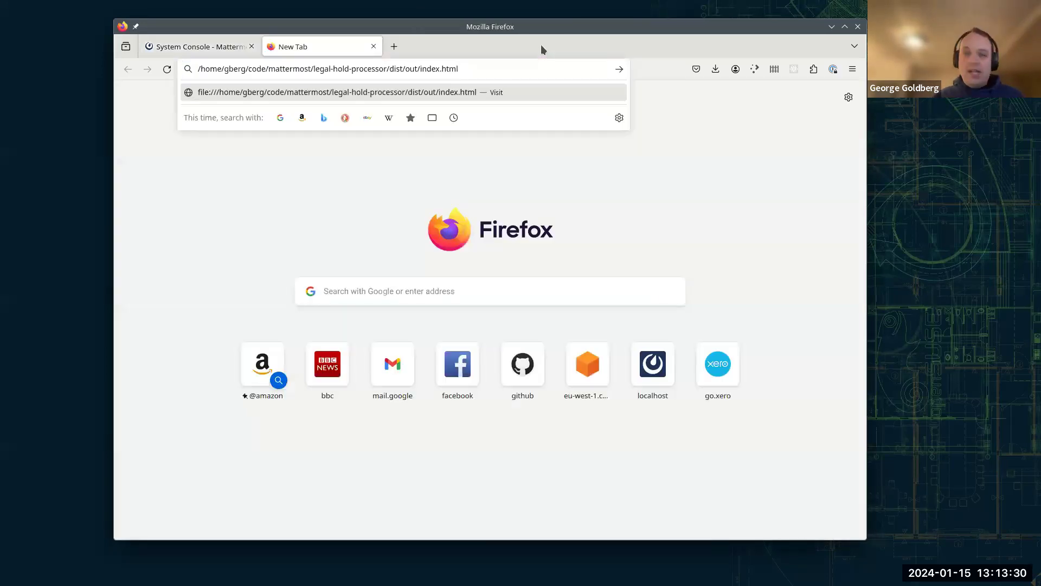
{"action": "key", "text": "Return"}
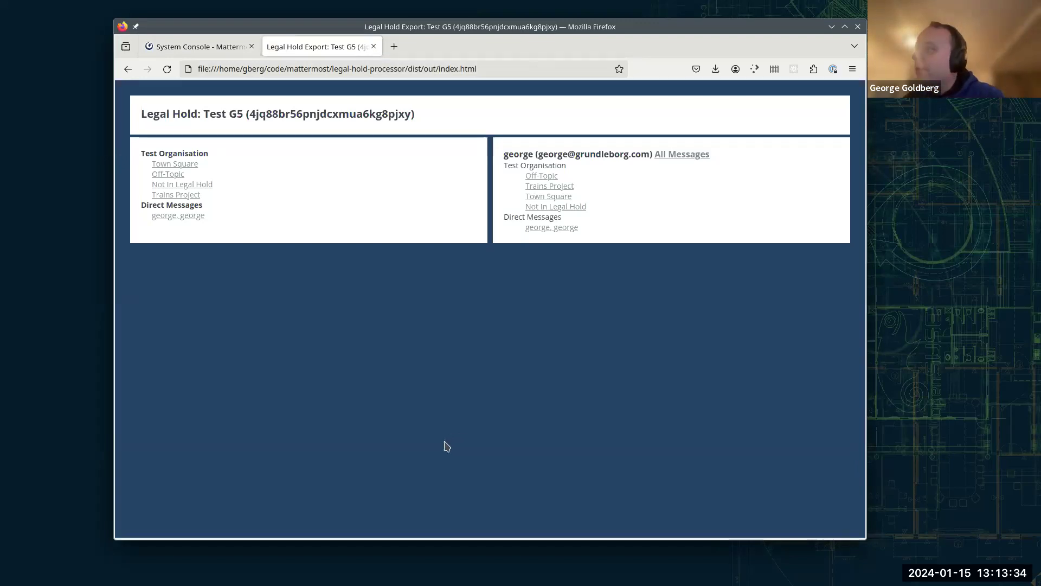
Examine the export's legal hold title, the Town Square messages and the direct message channel, and return to the index page.
{"action": "left_click_drag", "start_coordinate": [153, 114], "coordinate": [337, 112]}
{"action": "left_click", "coordinate": [336, 113]}
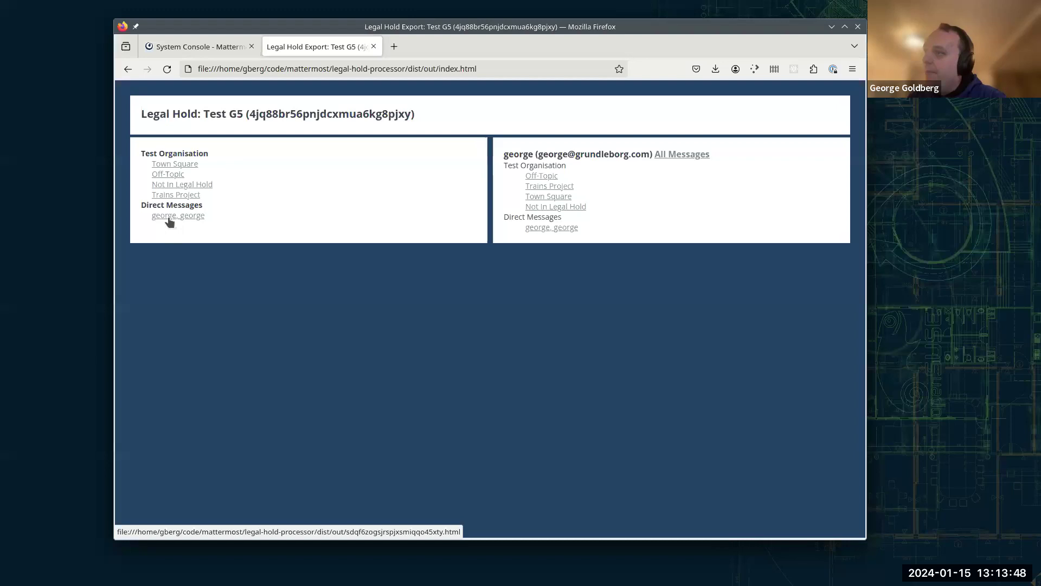
{"action": "left_click", "coordinate": [182, 166]}
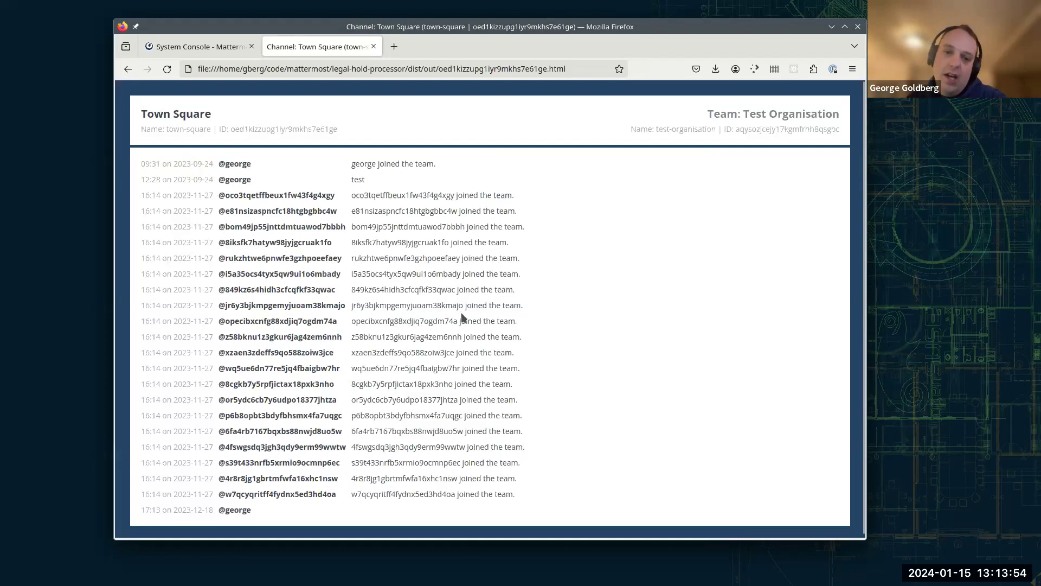
{"action": "scroll", "coordinate": [389, 264], "scroll_direction": "down", "scroll_amount": 1}
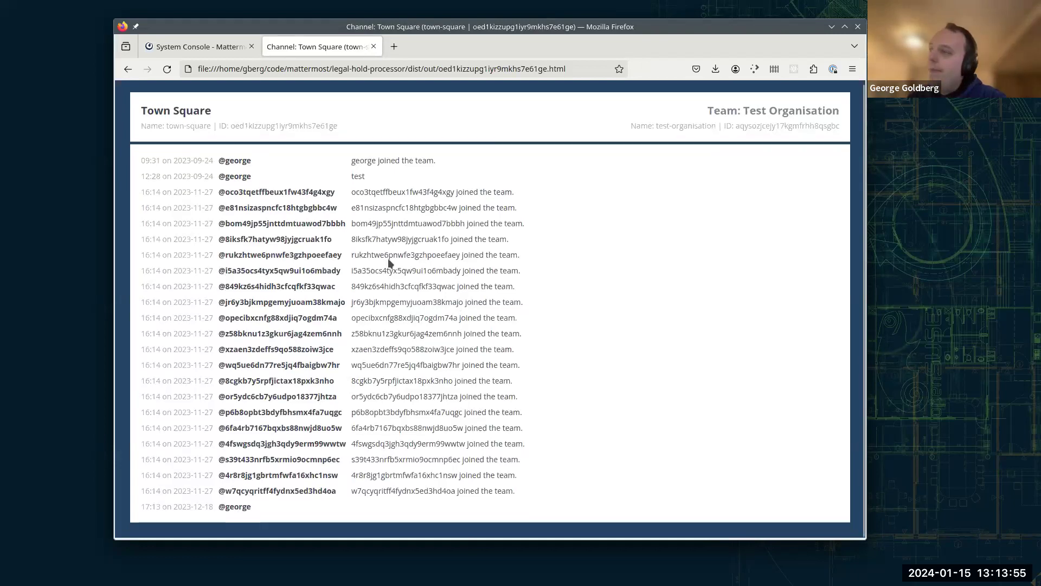
{"action": "left_click", "coordinate": [128, 69]}
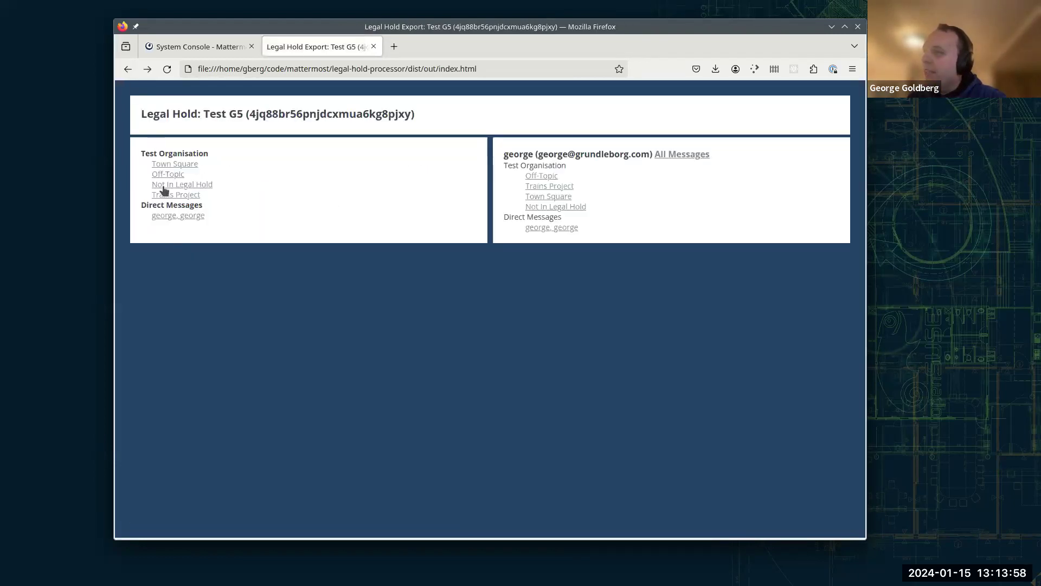
{"action": "left_click", "coordinate": [185, 217]}
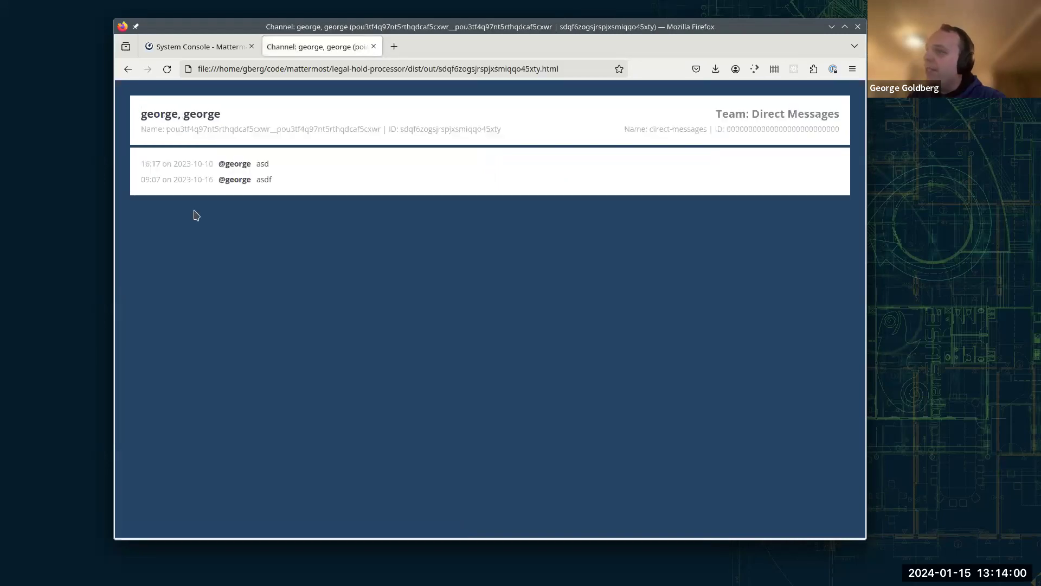
{"action": "left_click", "coordinate": [127, 69]}
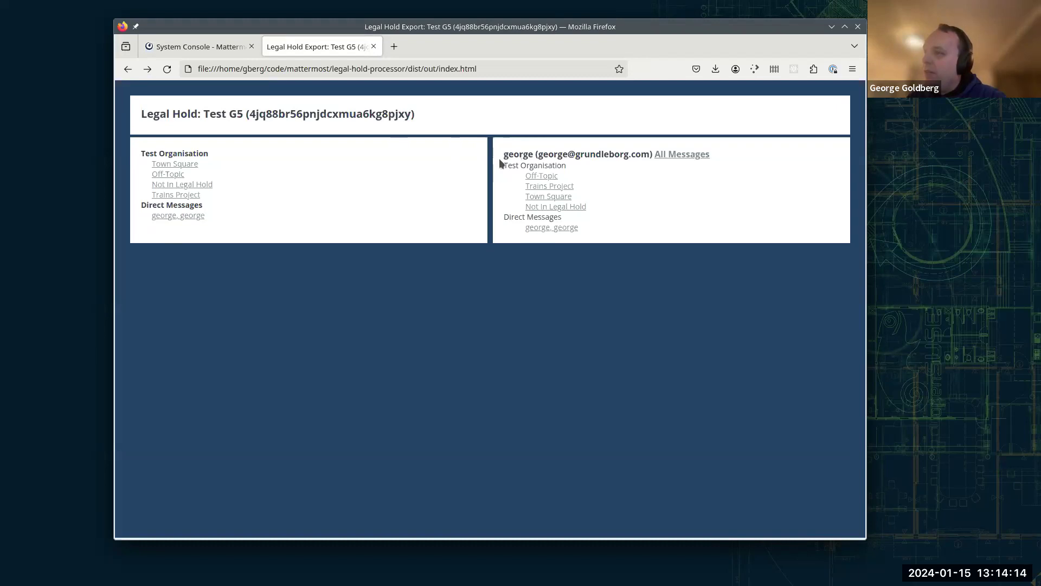
Examine the held user's section of the export index and that user's view of the Off-Topic channel messages.
{"action": "left_click_drag", "start_coordinate": [504, 156], "coordinate": [773, 148]}
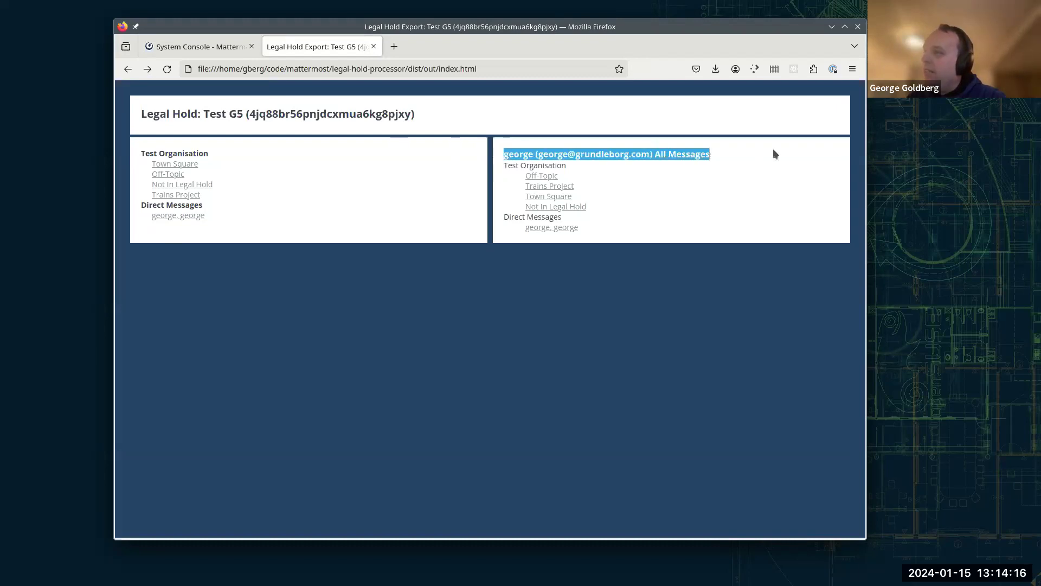
{"action": "left_click", "coordinate": [773, 152]}
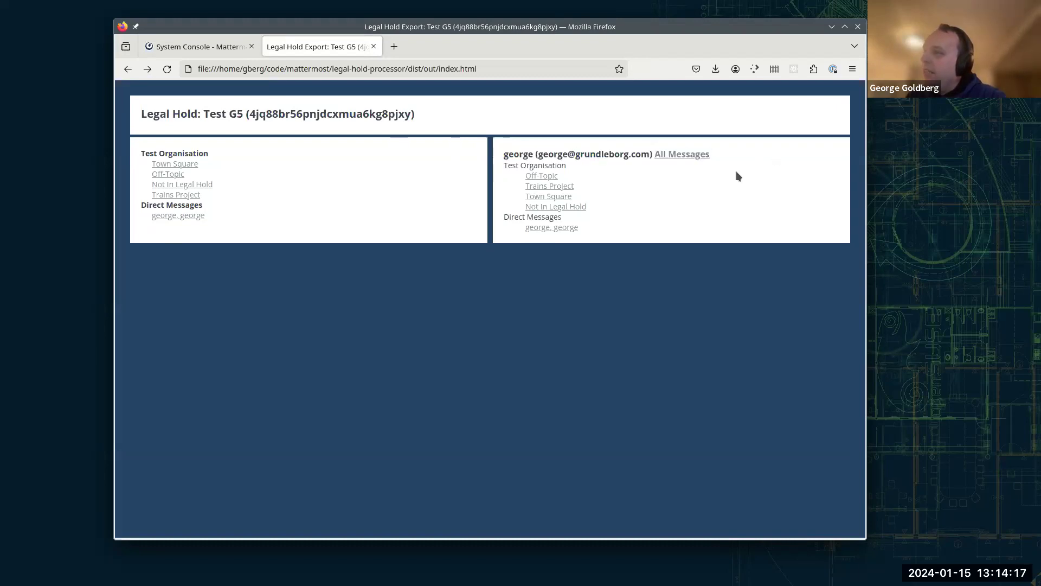
{"action": "left_click", "coordinate": [541, 177]}
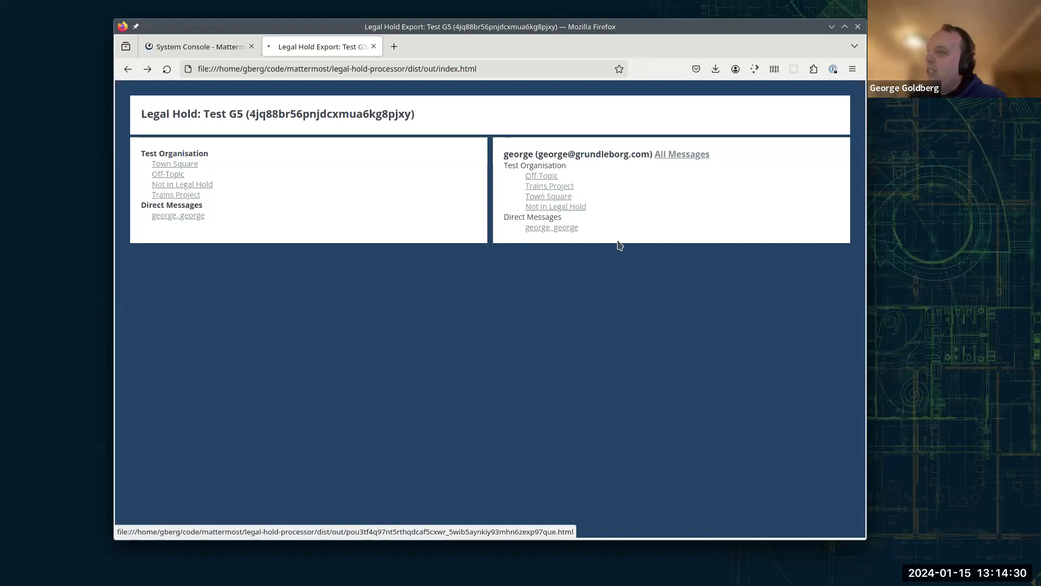
{"action": "scroll", "coordinate": [430, 239], "scroll_direction": "down", "scroll_amount": 3}
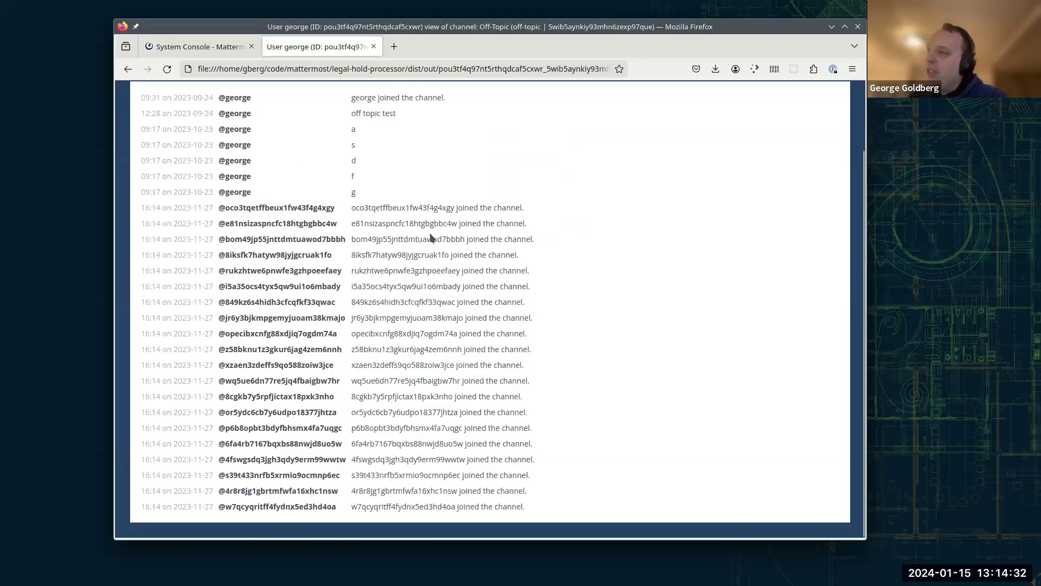
Return to the export index, open the held user's All Messages page and examine the messages from every channel.
{"action": "scroll", "coordinate": [430, 237], "scroll_direction": "up", "scroll_amount": 3}
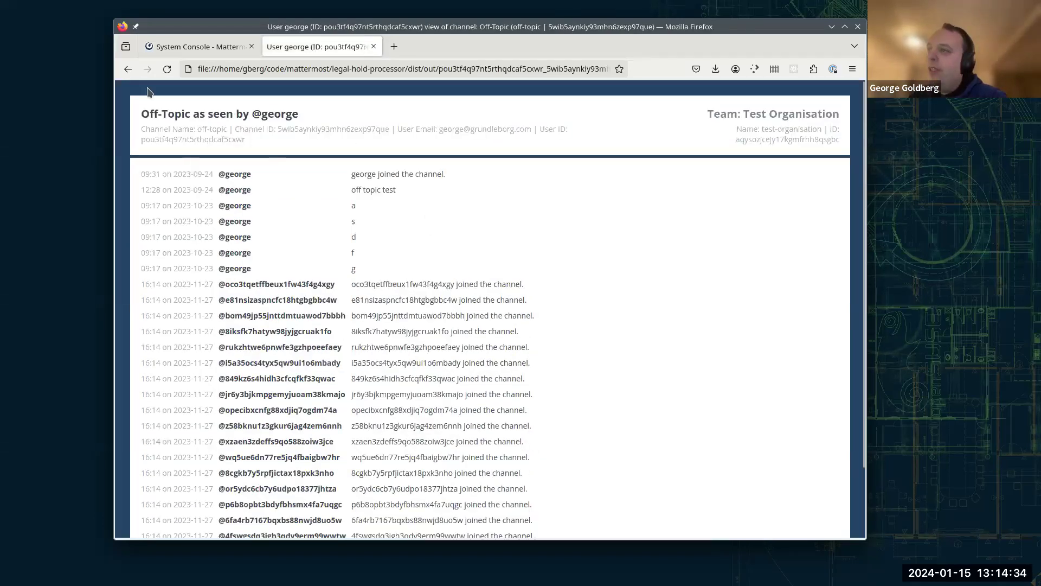
{"action": "left_click", "coordinate": [128, 69]}
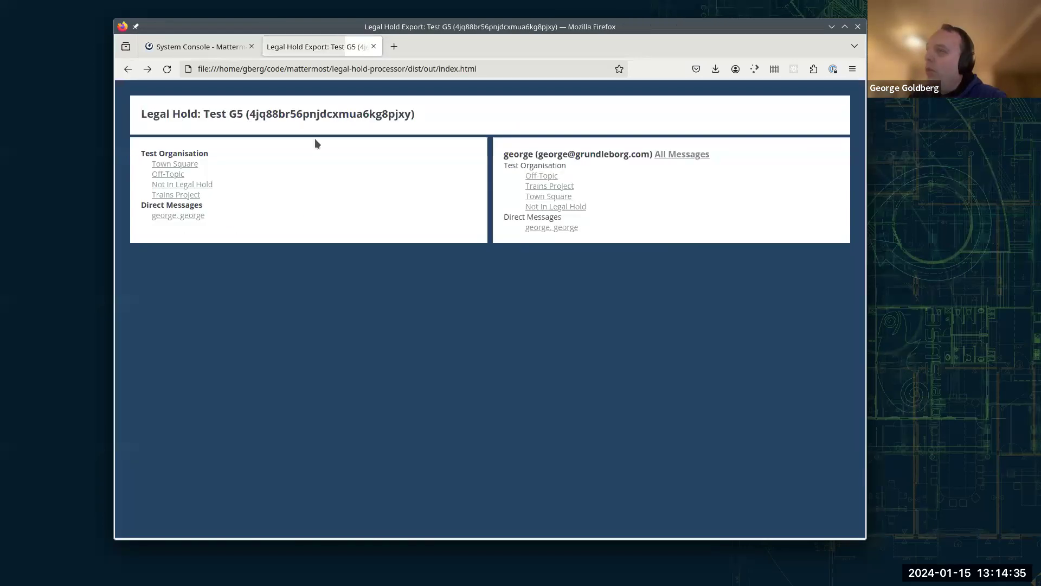
{"action": "left_click", "coordinate": [687, 155]}
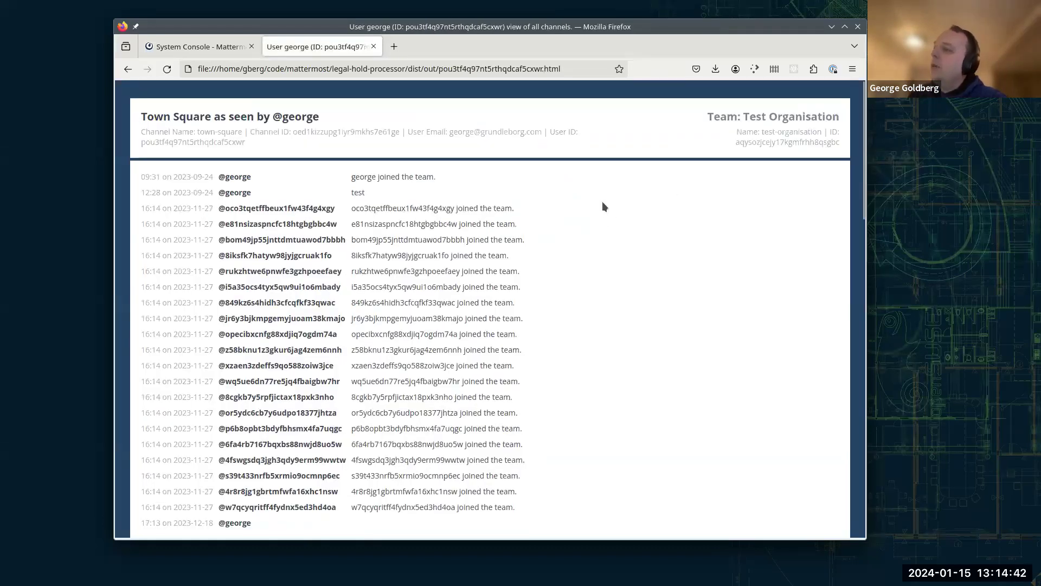
{"action": "scroll", "coordinate": [602, 207], "scroll_direction": "down", "scroll_amount": 5}
{"action": "scroll", "coordinate": [618, 217], "scroll_direction": "up", "scroll_amount": 6}
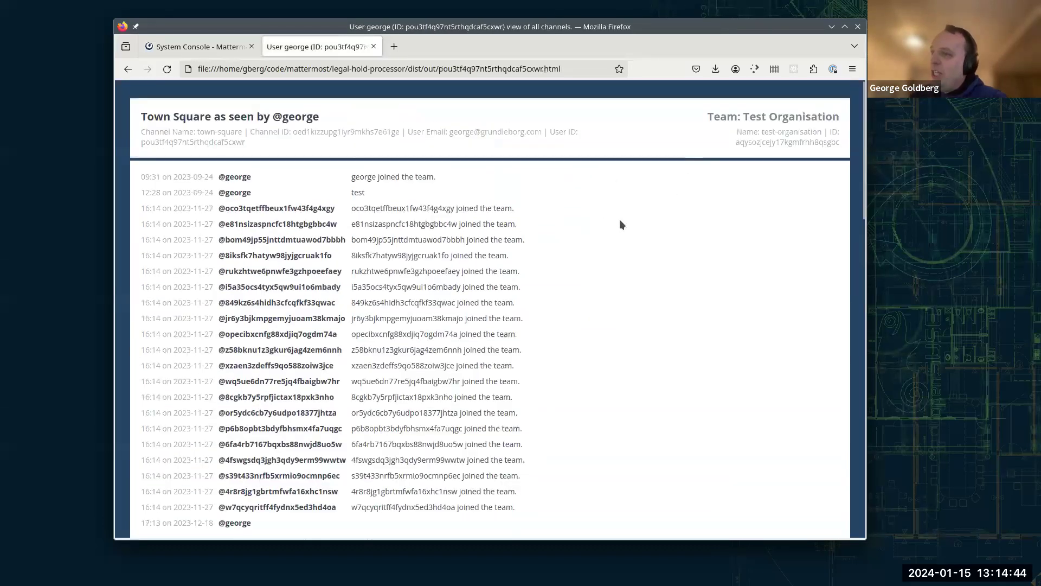
{"action": "scroll", "coordinate": [614, 223], "scroll_direction": "down", "scroll_amount": 6}
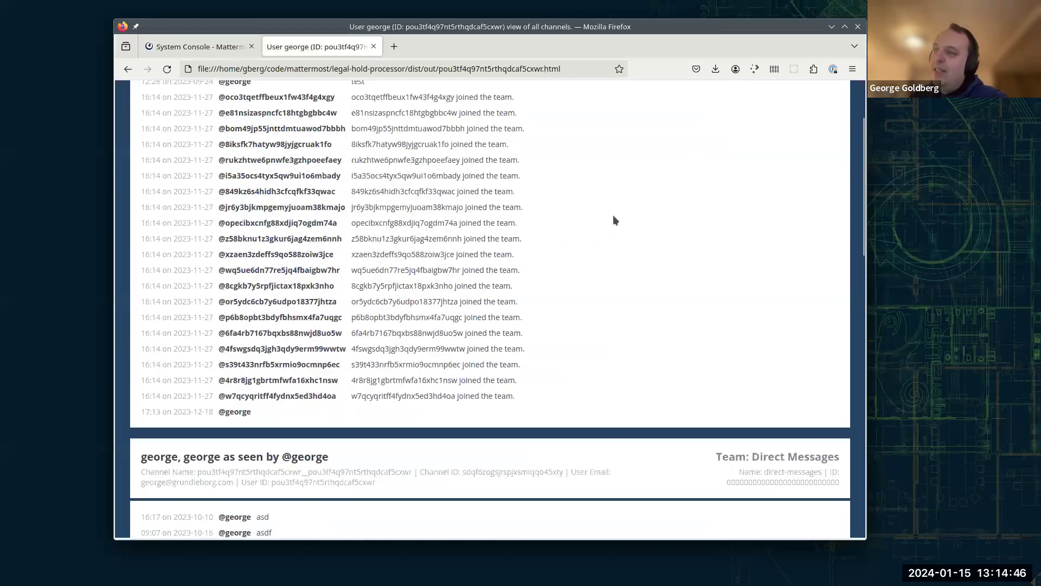
{"action": "scroll", "coordinate": [611, 217], "scroll_direction": "down", "scroll_amount": 12}
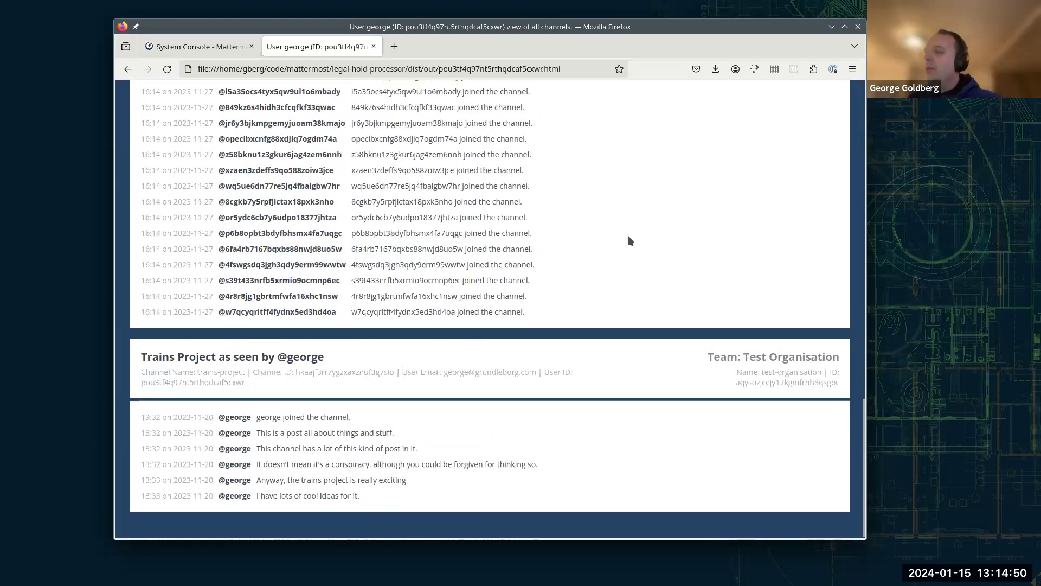
{"action": "scroll", "coordinate": [627, 247], "scroll_direction": "up", "scroll_amount": 3}
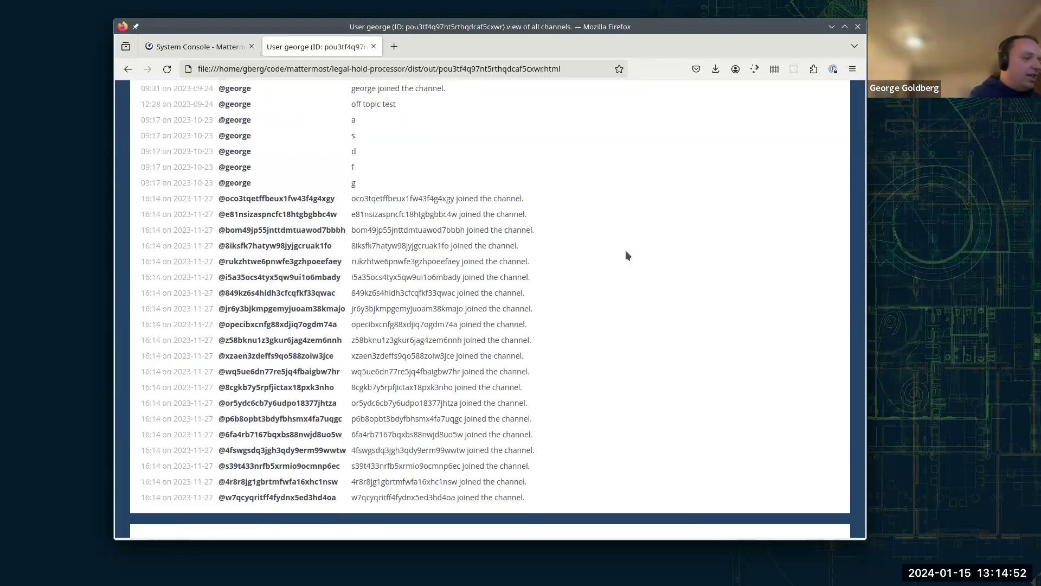
Search the All Messages page for "test" and go through the matches across the channels.
{"action": "key", "text": "ctrl+f"}
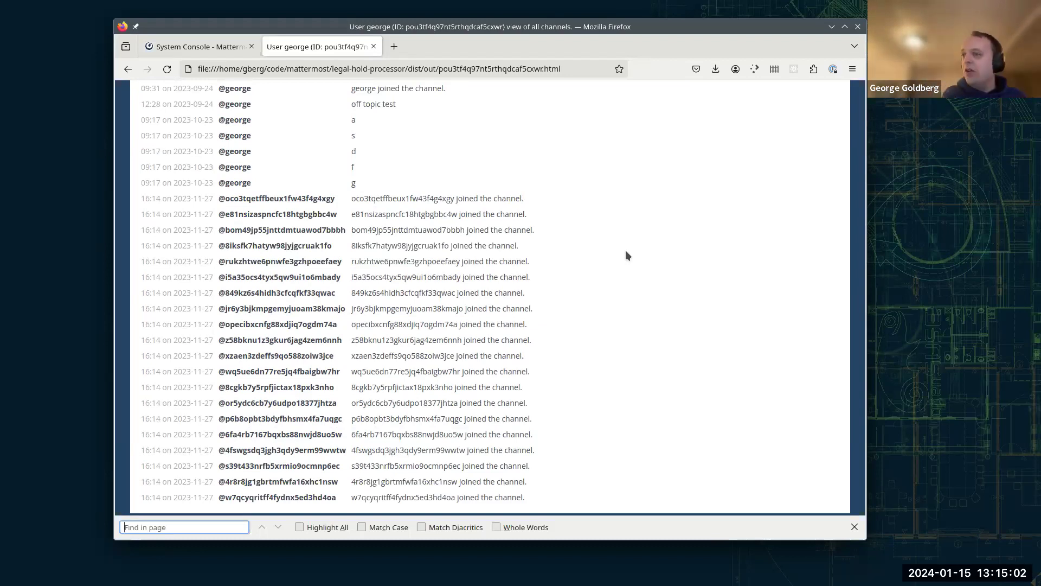
{"action": "type", "text": "test"}
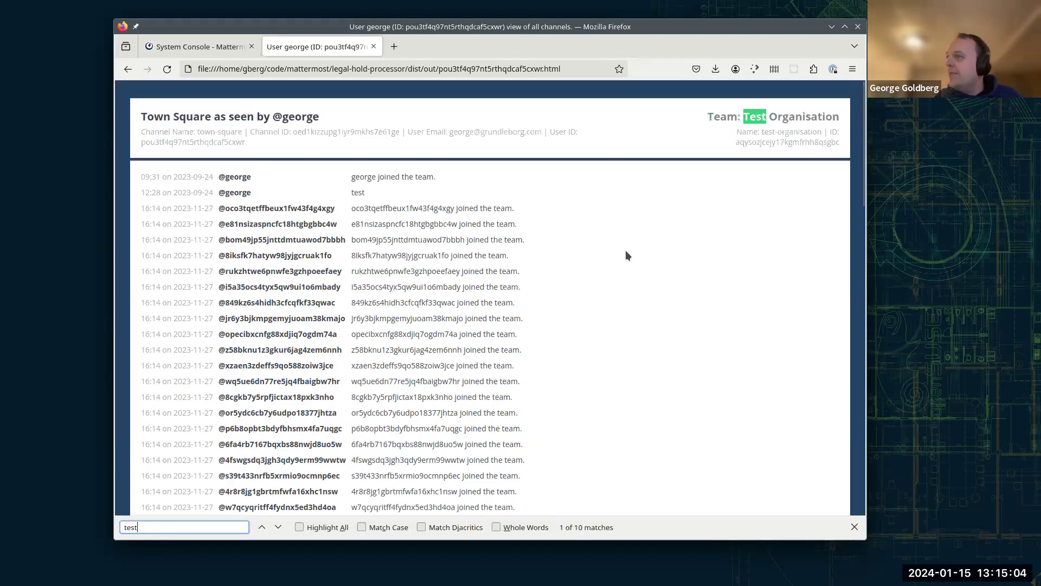
{"action": "key", "text": "Return"}
{"action": "key", "text": "Return"}
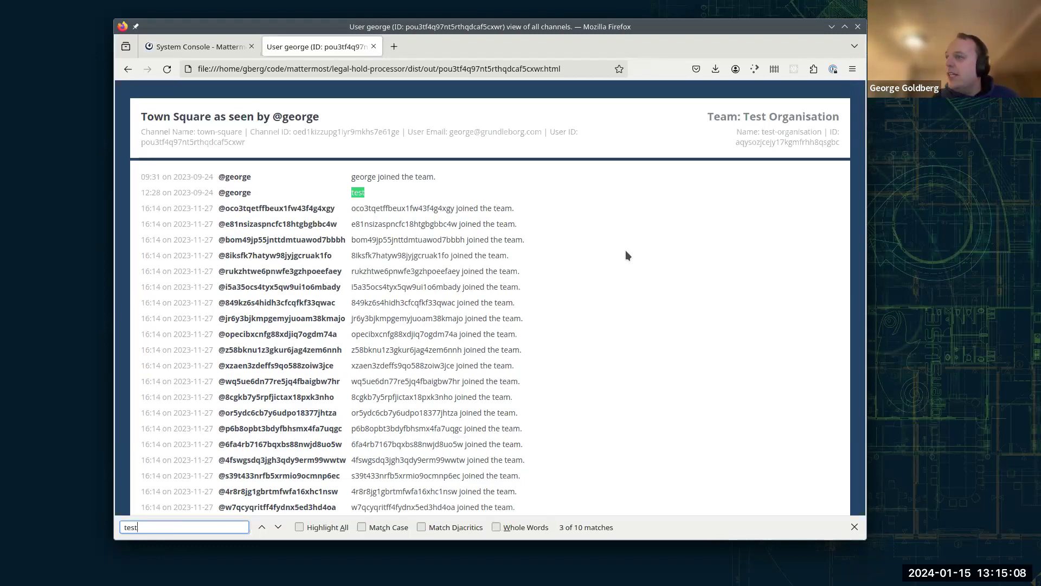
{"action": "key", "text": "Return"}
{"action": "key", "text": "Return"}
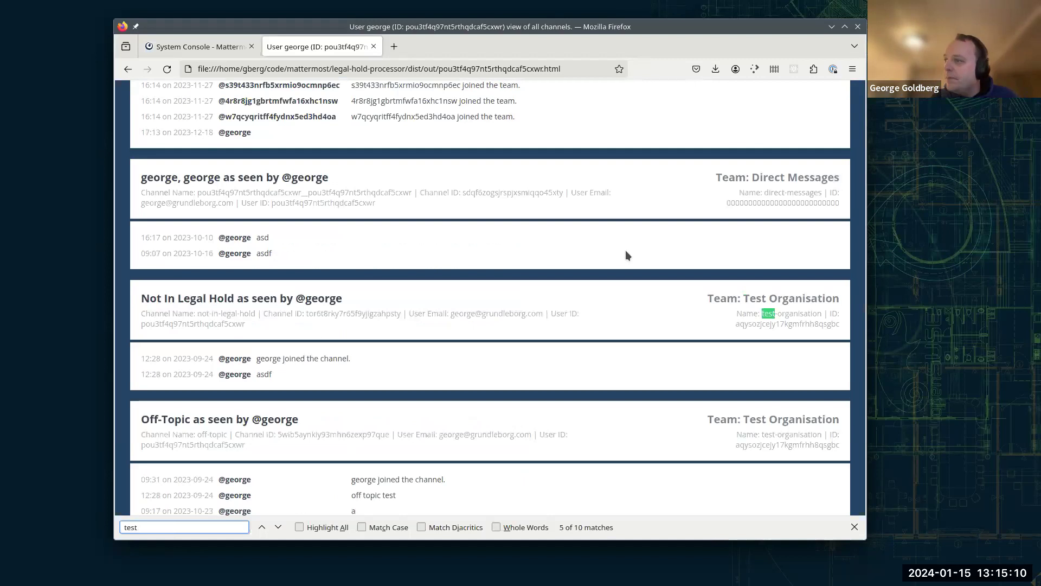
{"action": "key", "text": "Return"}
{"action": "key", "text": "Return"}
{"action": "key", "text": "Return"}
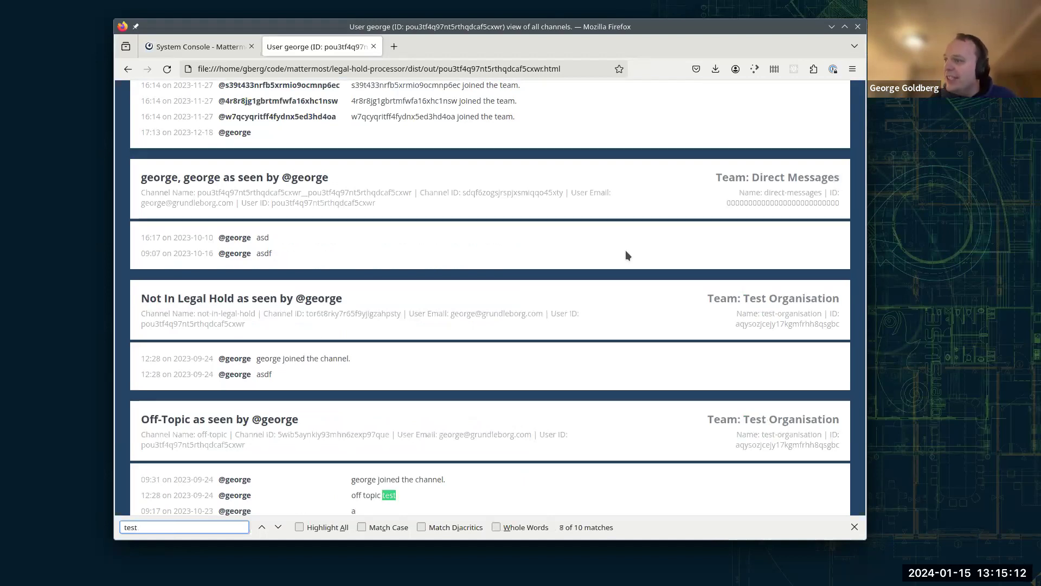
{"action": "scroll", "coordinate": [471, 365], "scroll_direction": "down", "scroll_amount": 3}
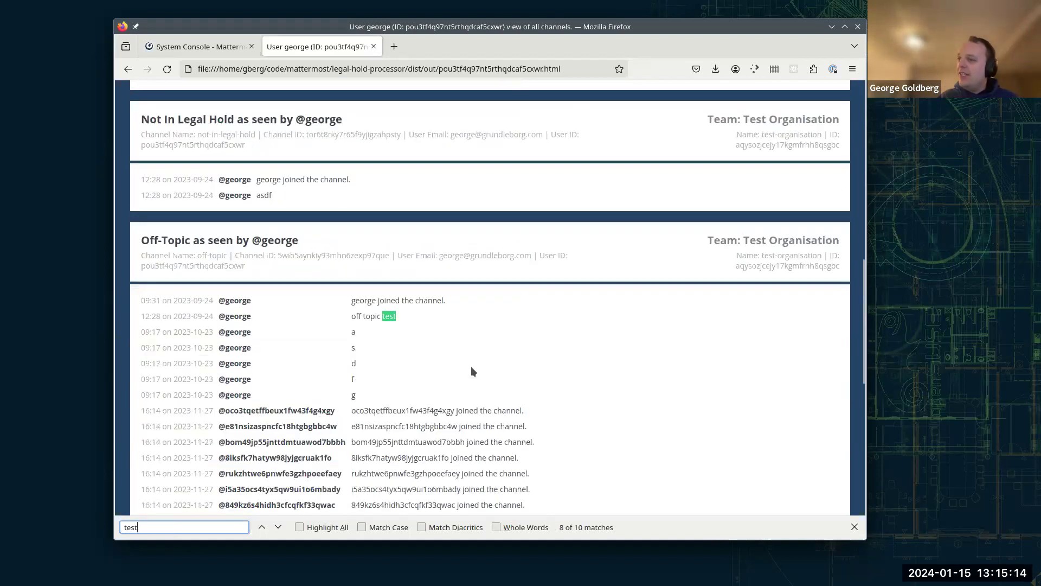
{"action": "key", "text": "Return"}
{"action": "key", "text": "Return"}
{"action": "key", "text": "Return"}
{"action": "key", "text": "Return"}
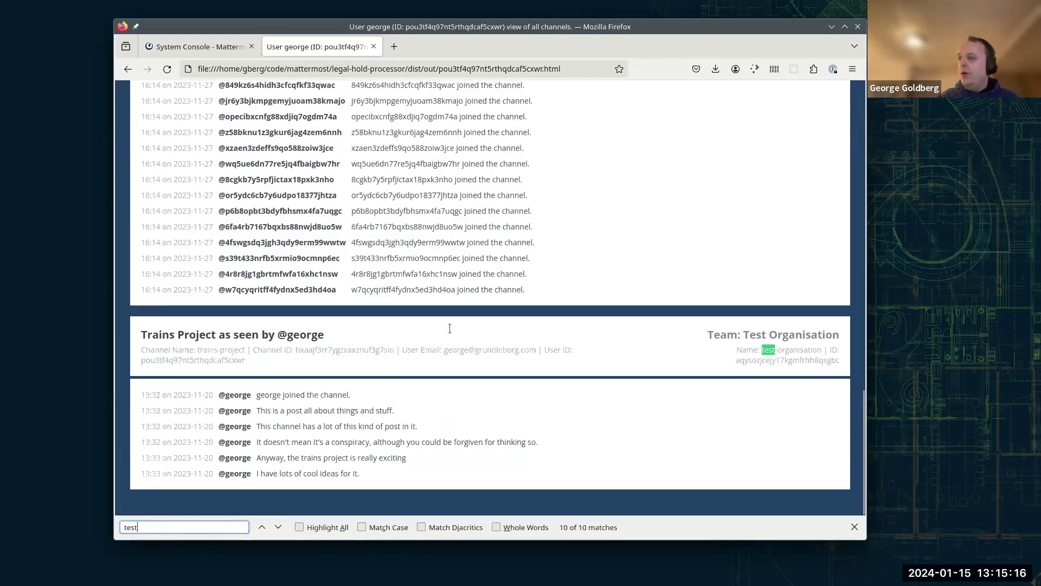
{"action": "key", "text": "Return"}
{"action": "left_click", "coordinate": [532, 343]}
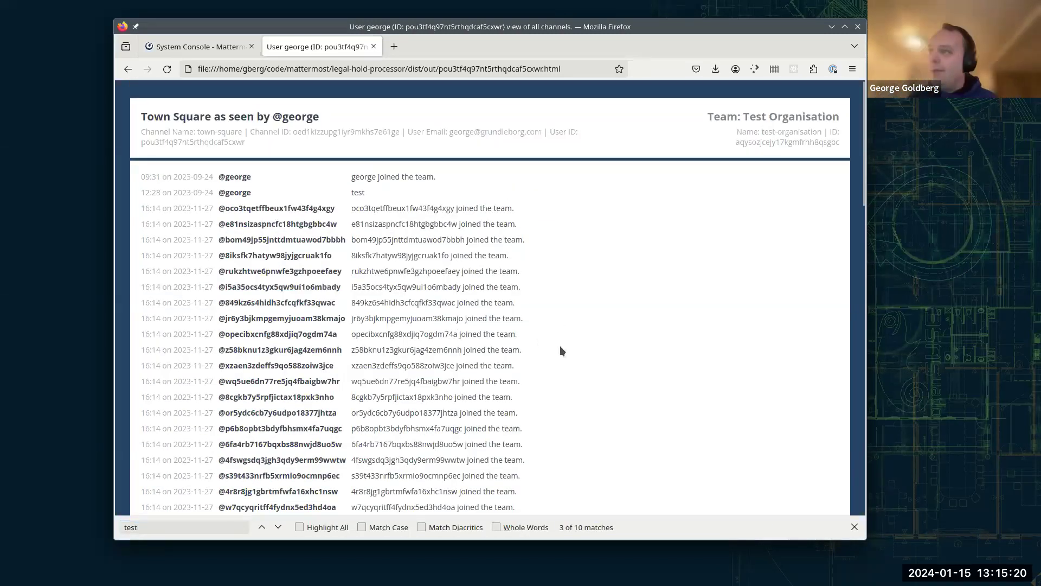
Return to the export index and examine the held user's heading with its All Messages link.
{"action": "left_click", "coordinate": [129, 69]}
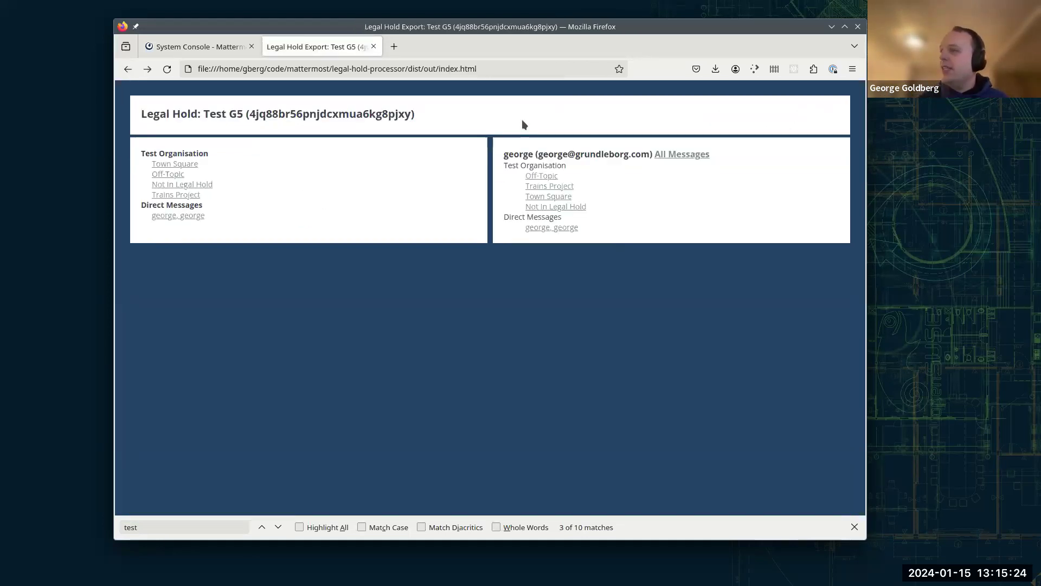
{"action": "left_click_drag", "start_coordinate": [501, 154], "coordinate": [746, 155]}
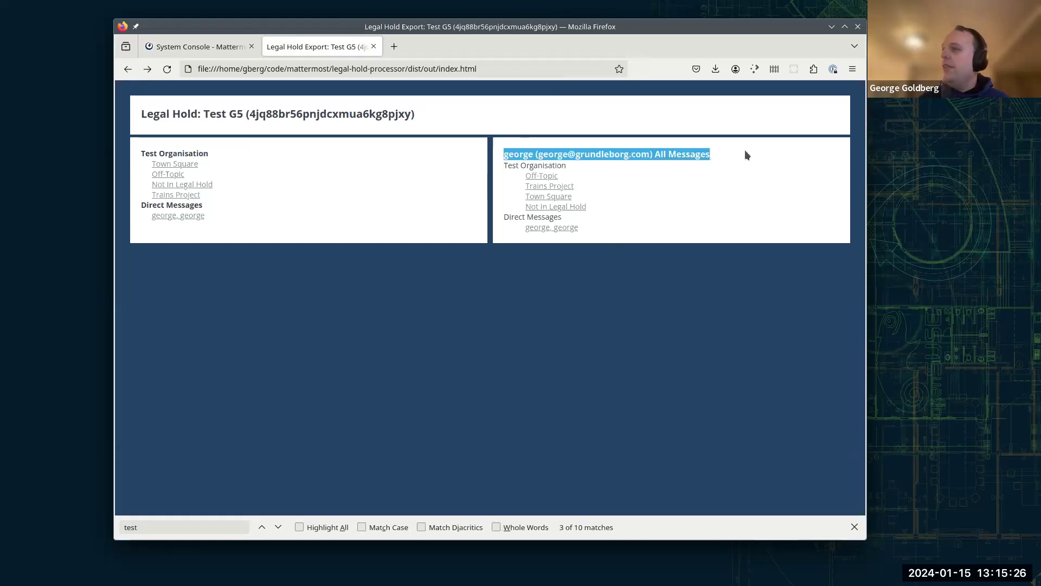
{"action": "left_click", "coordinate": [744, 155]}
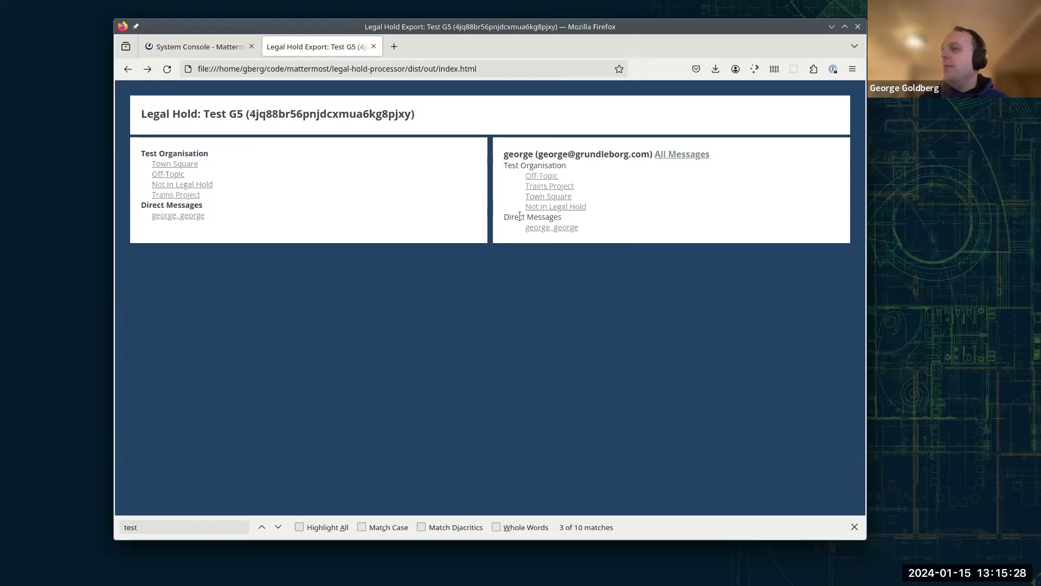